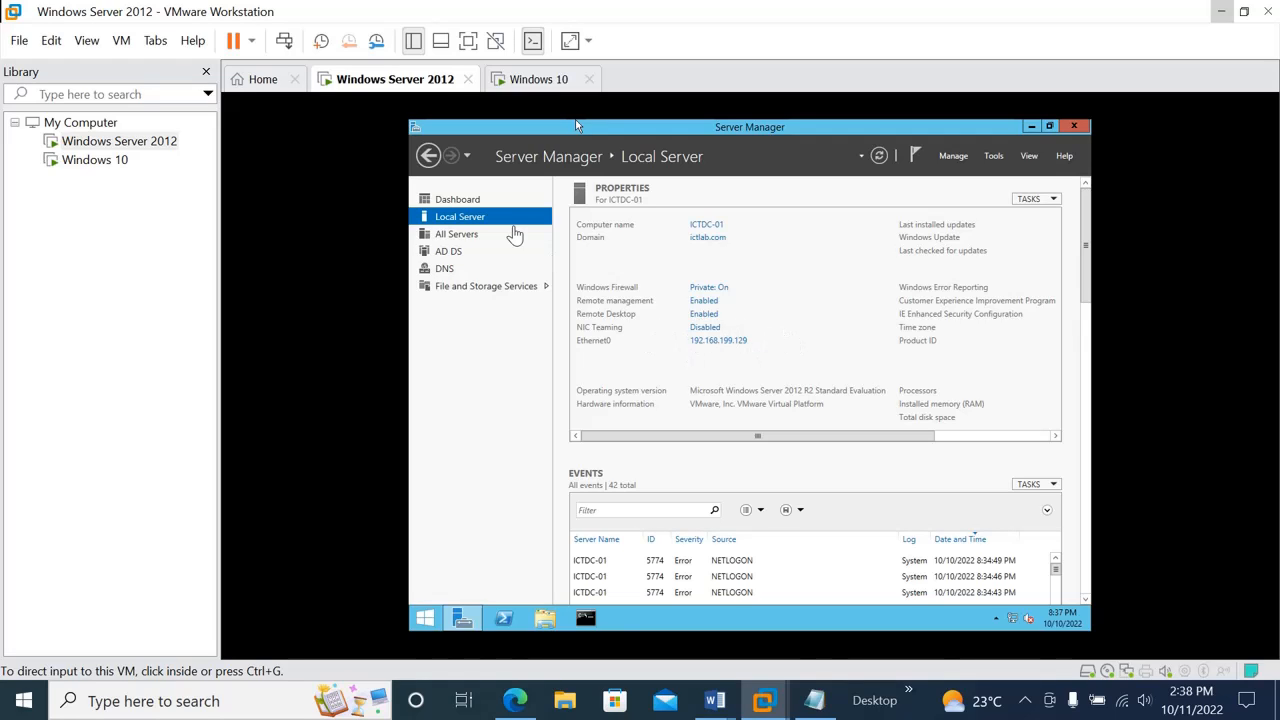
Run ipconfig in a server Command Prompt to find the domain controller's IP, 192.168.199.129.
{"action": "left_click", "coordinate": [585, 619]}
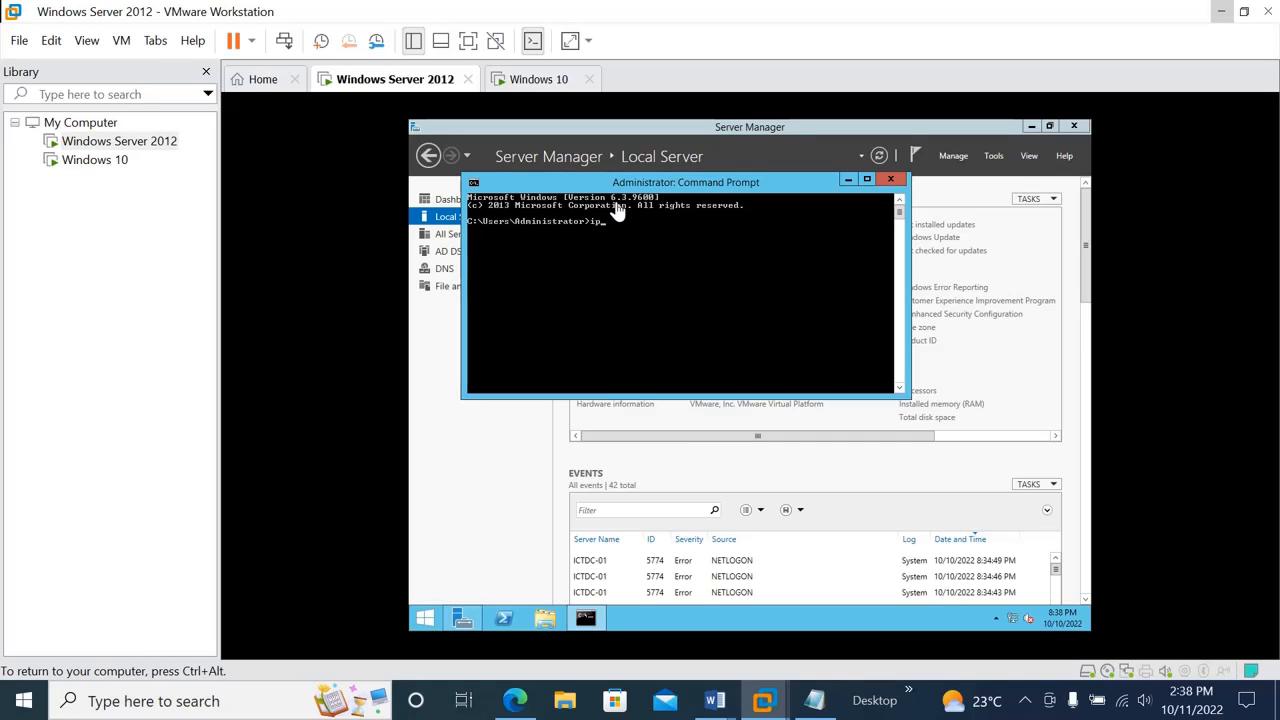
{"action": "type", "text": "ipconfig"}
{"action": "key", "text": "Return"}
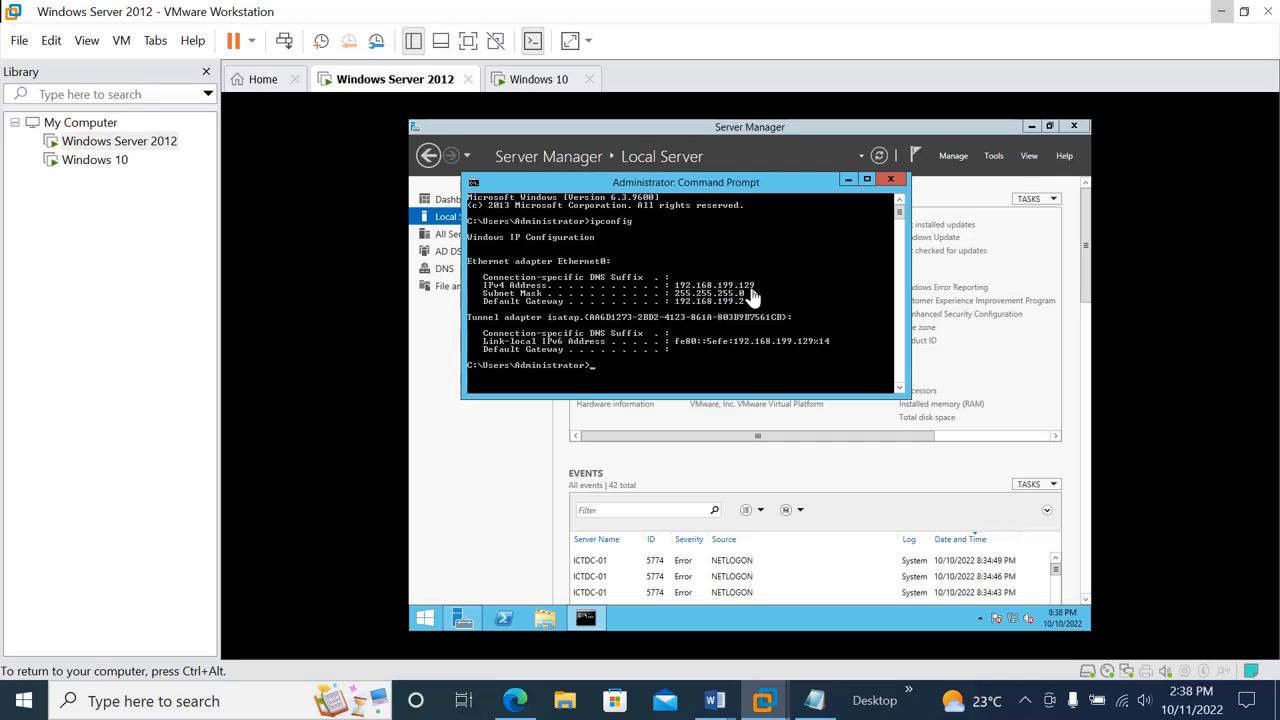
{"action": "left_click", "coordinate": [890, 180]}
In the Windows 10 guest, go through Settings > Network & Internet > Ethernet to the adapter list.
{"action": "left_click", "coordinate": [550, 79]}
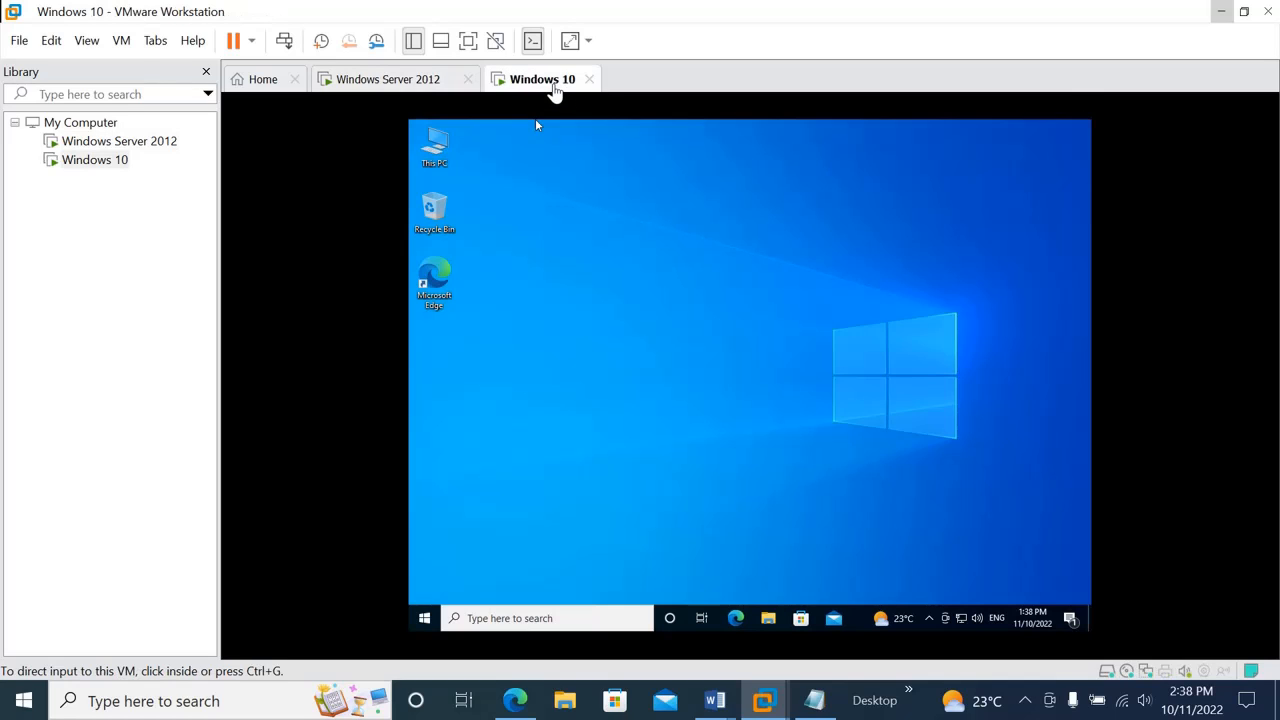
{"action": "left_click", "coordinate": [428, 618]}
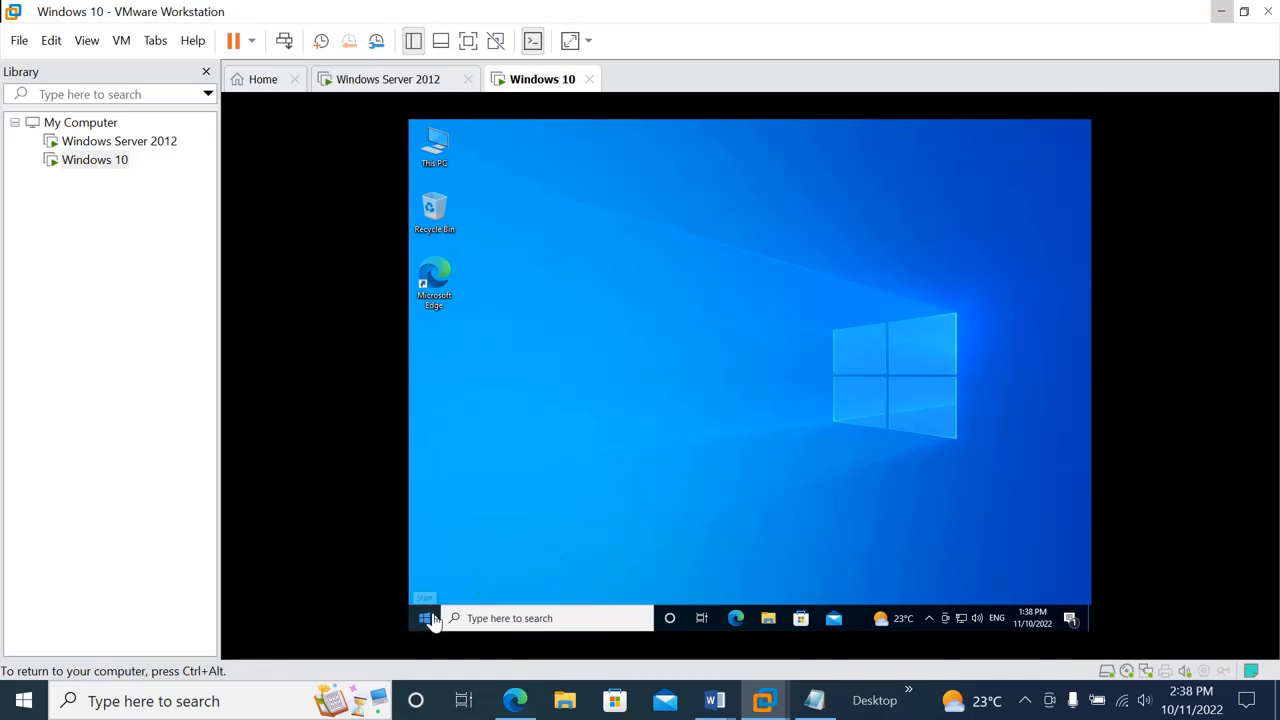
{"action": "left_click", "coordinate": [426, 619]}
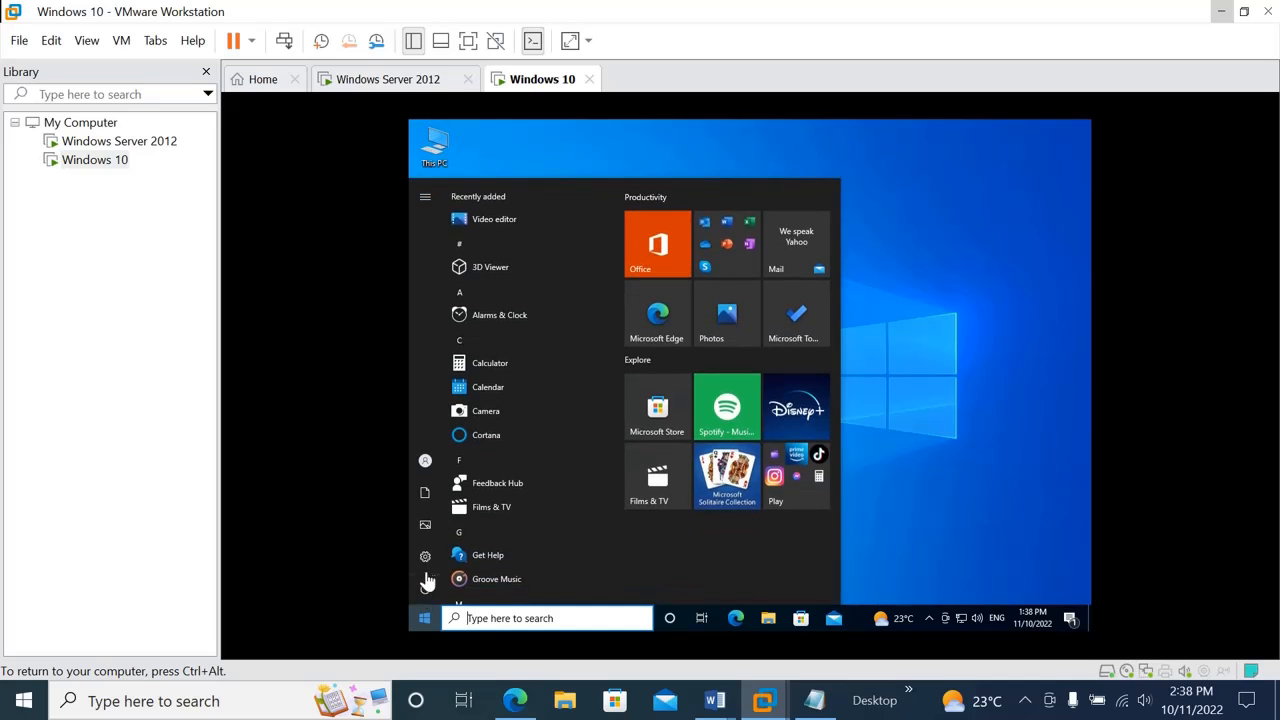
{"action": "left_click", "coordinate": [426, 574]}
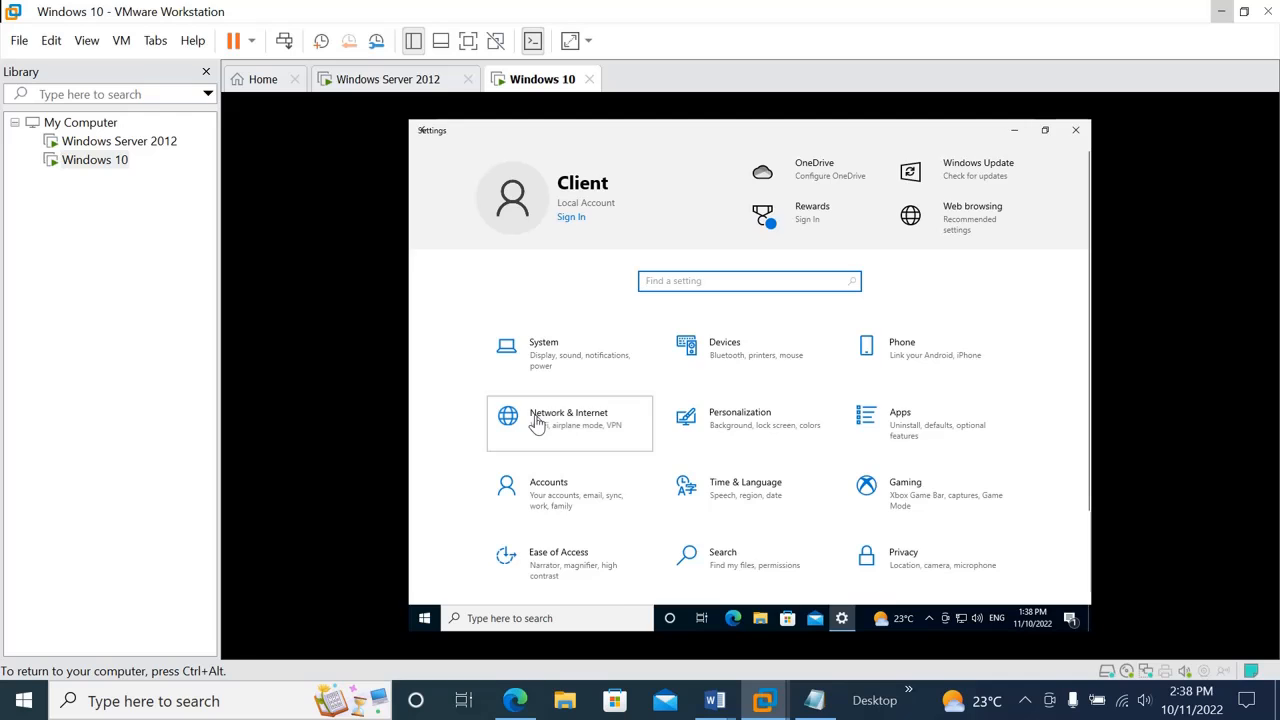
{"action": "left_click", "coordinate": [537, 423]}
{"action": "left_click", "coordinate": [517, 428]}
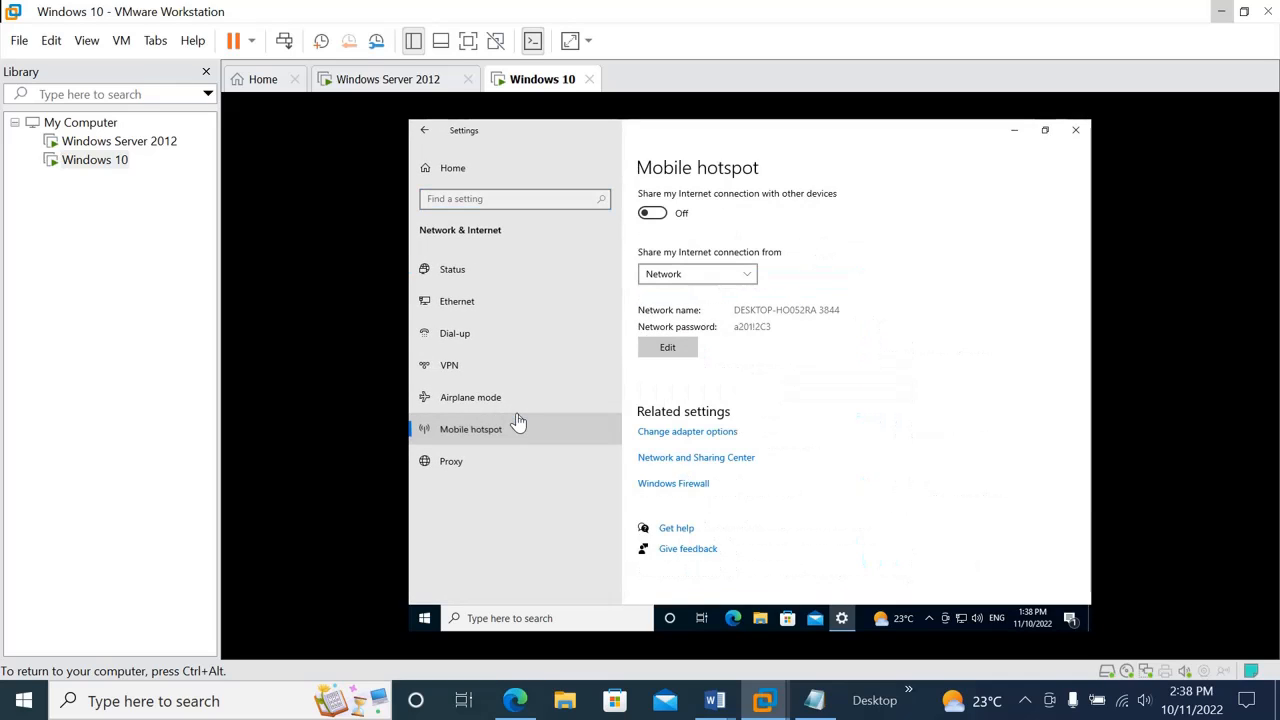
{"action": "left_click", "coordinate": [464, 305]}
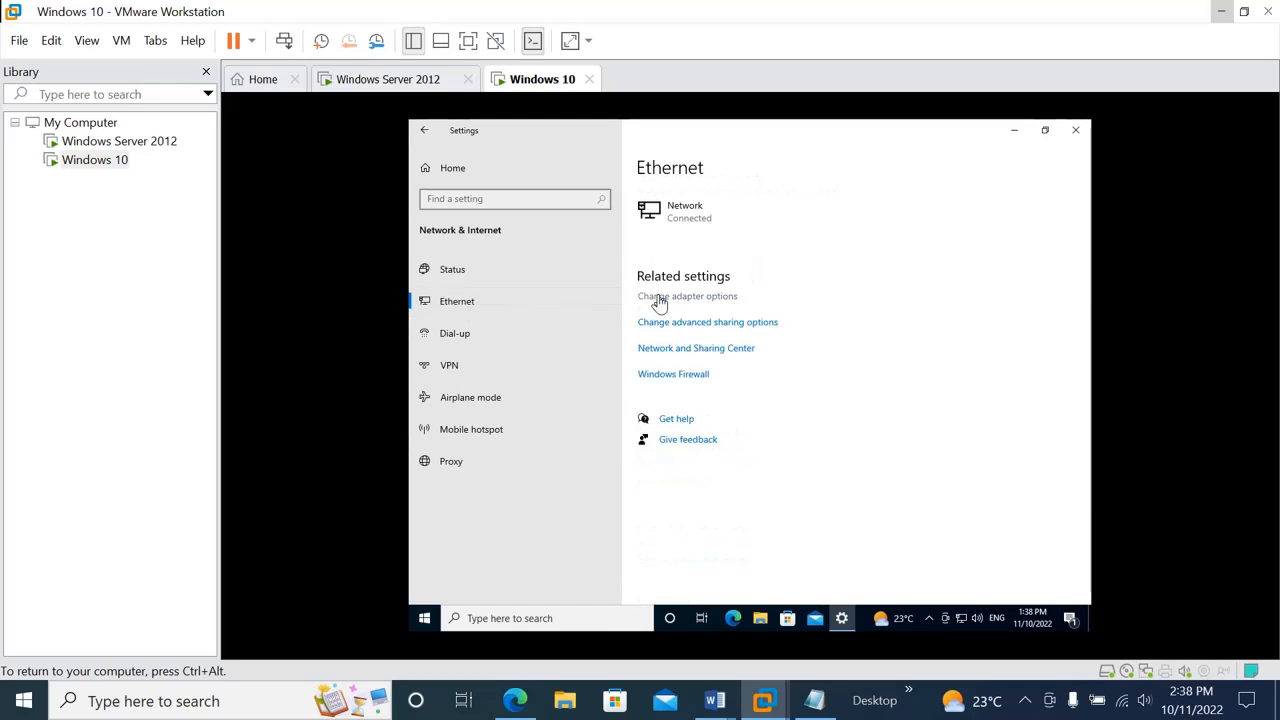
{"action": "left_click", "coordinate": [659, 300]}
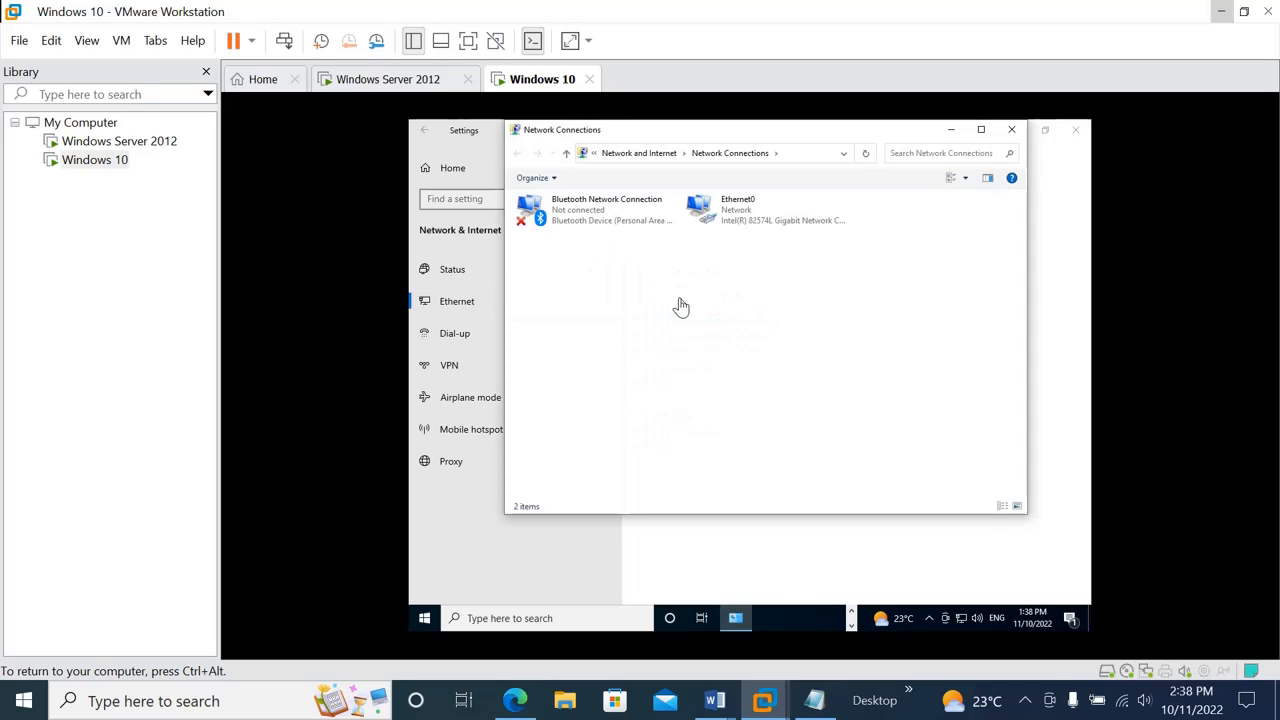
Set Ethernet0's IPv4 preferred DNS to 192.168.199.129, clear the alternate DNS, and save.
{"action": "double_click", "coordinate": [752, 207]}
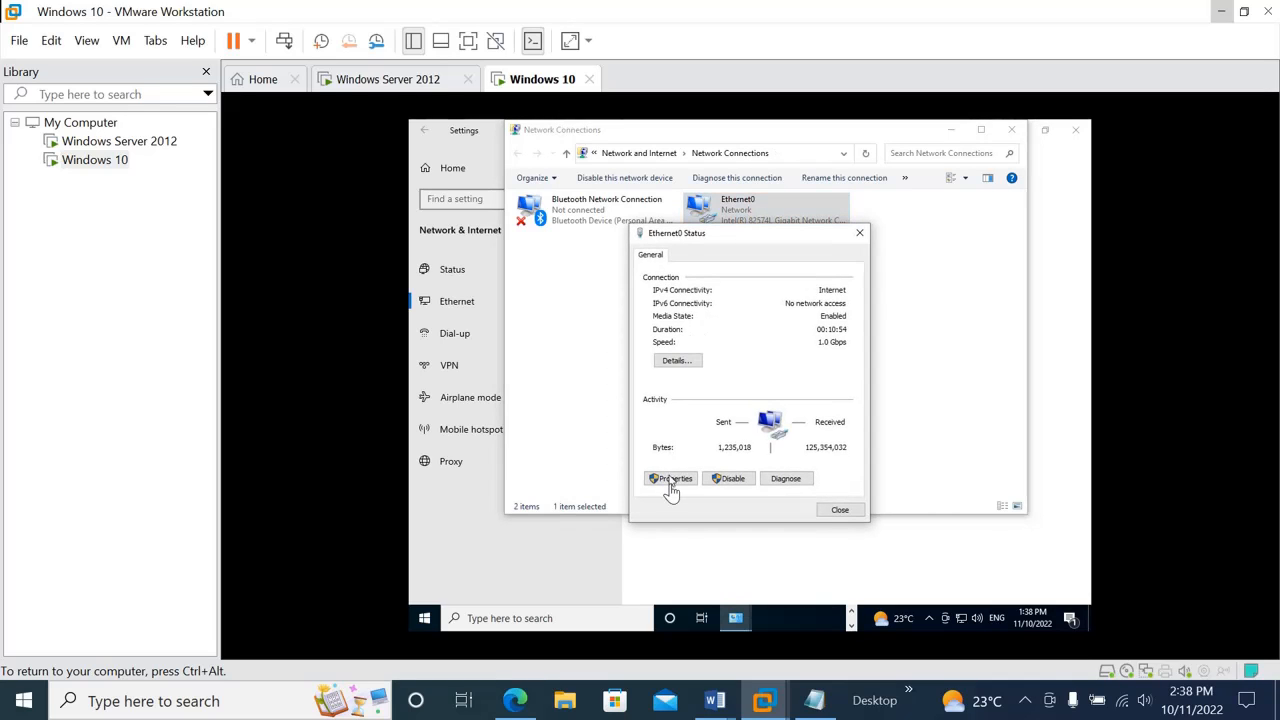
{"action": "left_click", "coordinate": [670, 480]}
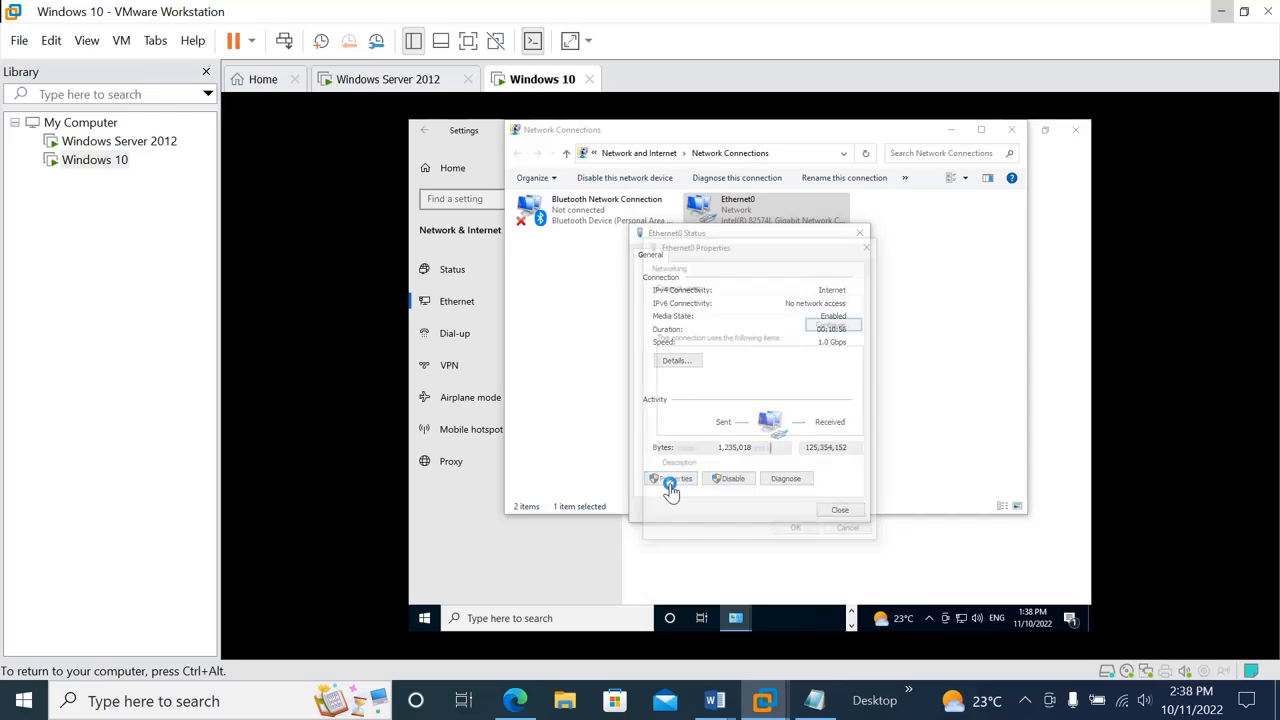
{"action": "left_click", "coordinate": [775, 386]}
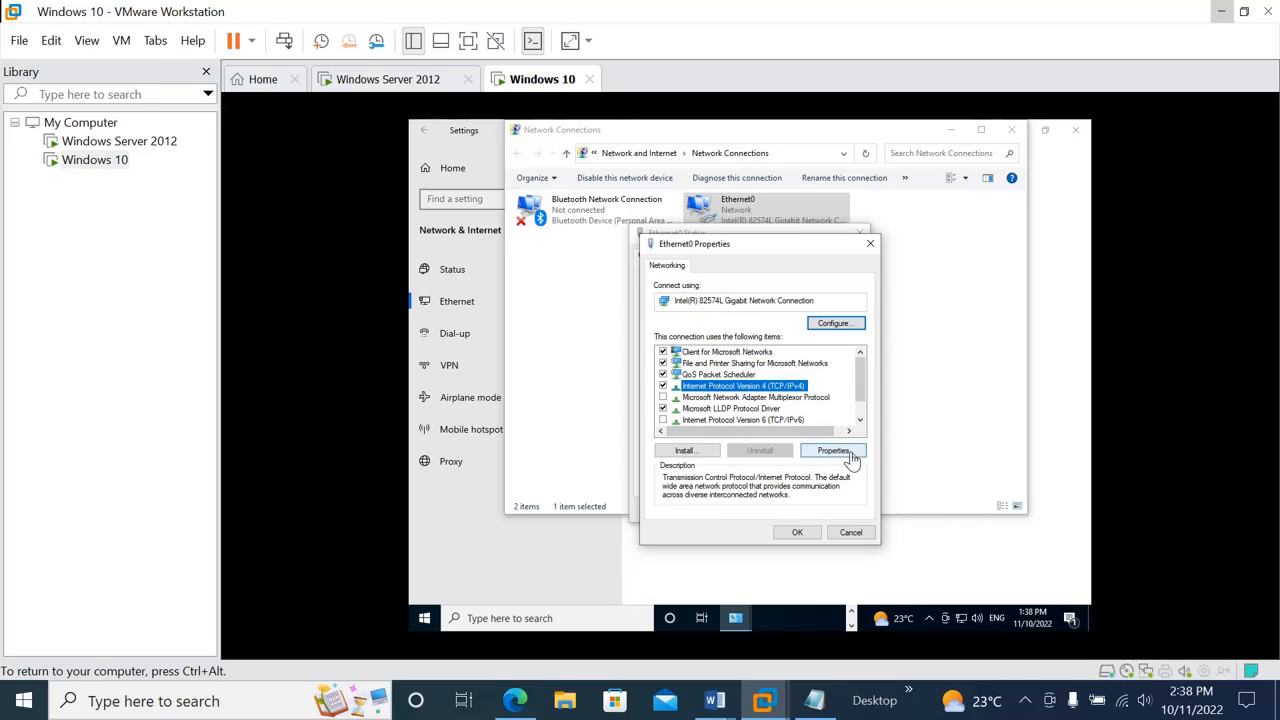
{"action": "left_click", "coordinate": [833, 451]}
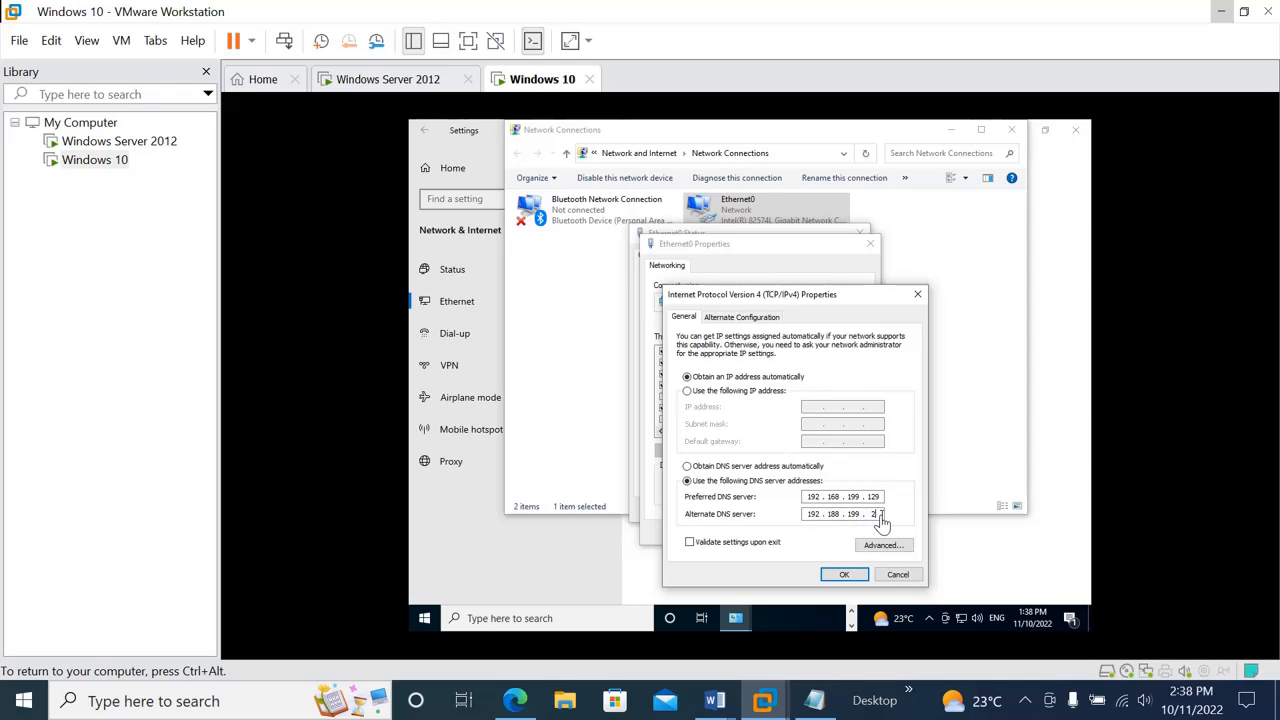
{"action": "key", "text": "BackSpace"}
{"action": "key", "text": "BackSpace"}
{"action": "key", "text": "BackSpace"}
{"action": "key", "text": "BackSpace"}
{"action": "key", "text": "BackSpace"}
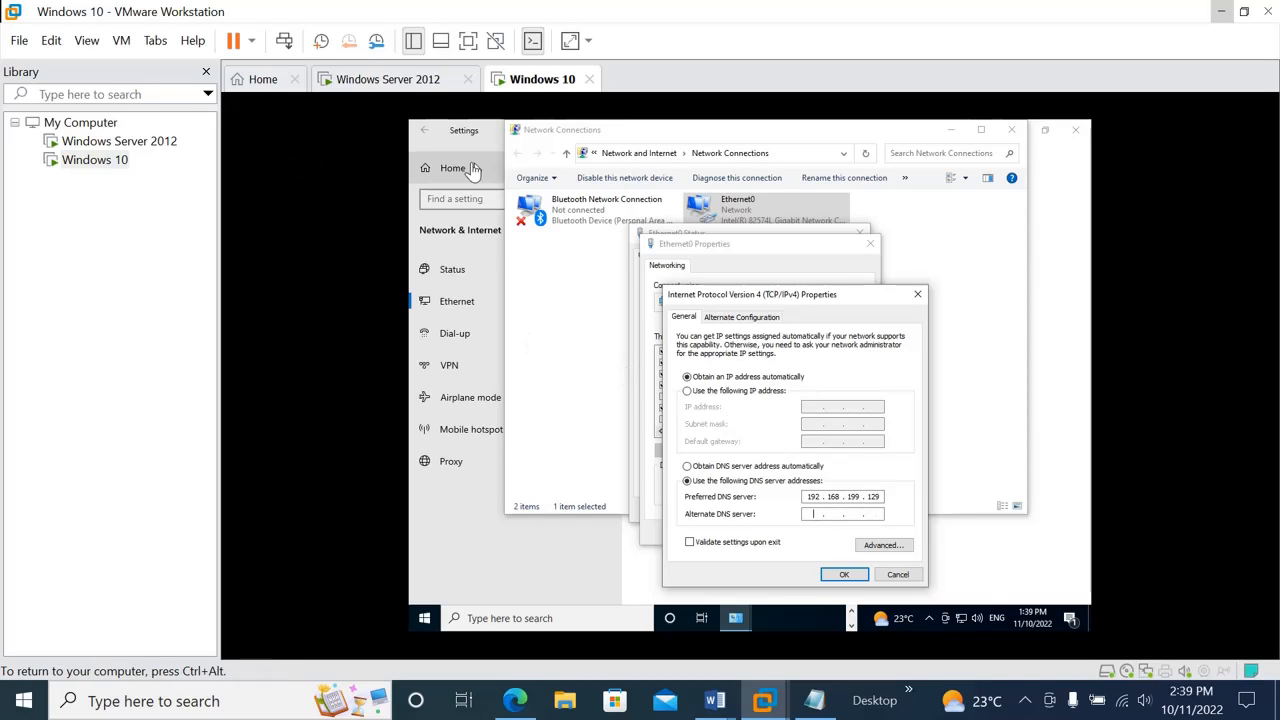
{"action": "left_click", "coordinate": [845, 578]}
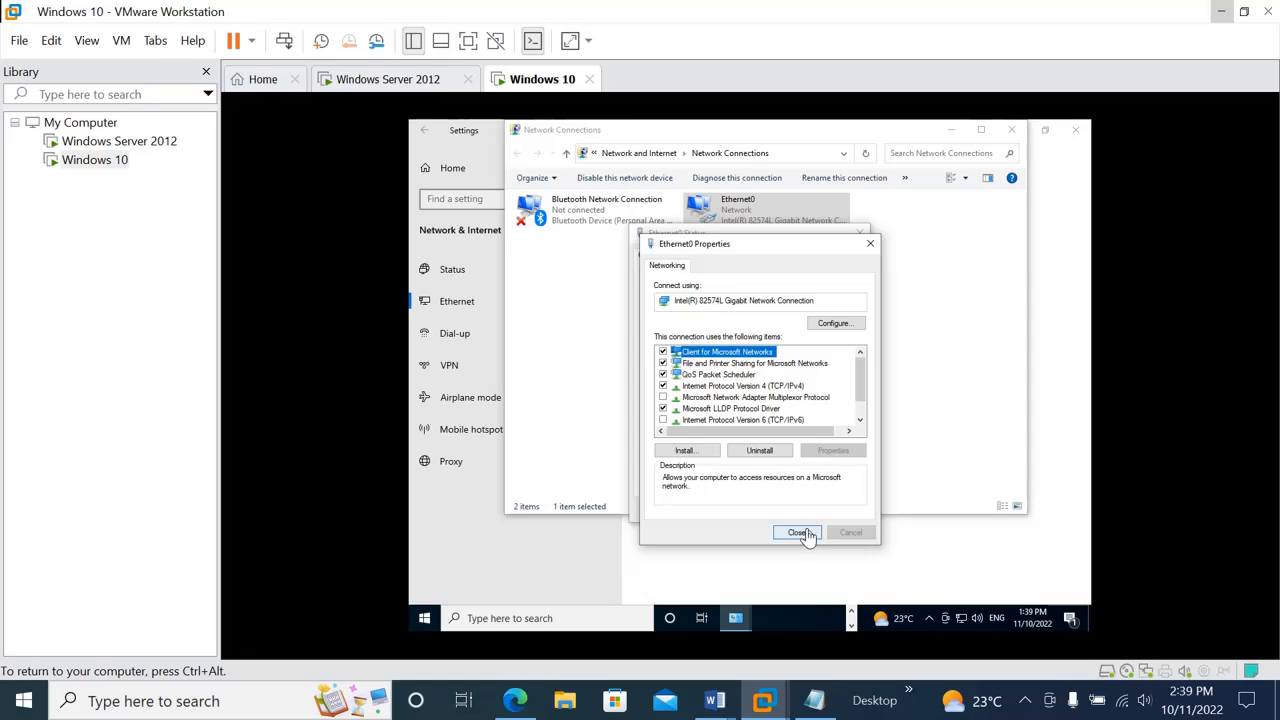
{"action": "left_click", "coordinate": [798, 532]}
{"action": "left_click", "coordinate": [838, 512]}
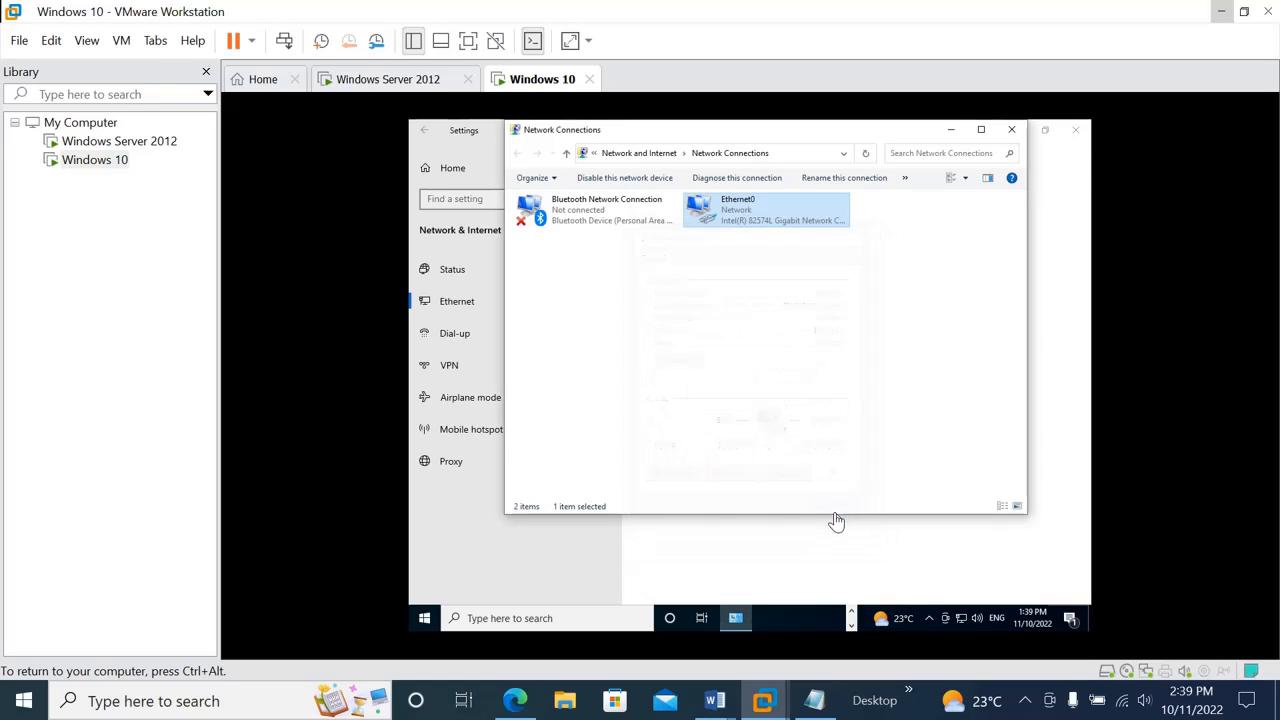
Go through Settings > System > About > Advanced system settings to the Computer Name tab.
{"action": "left_click", "coordinate": [1011, 129]}
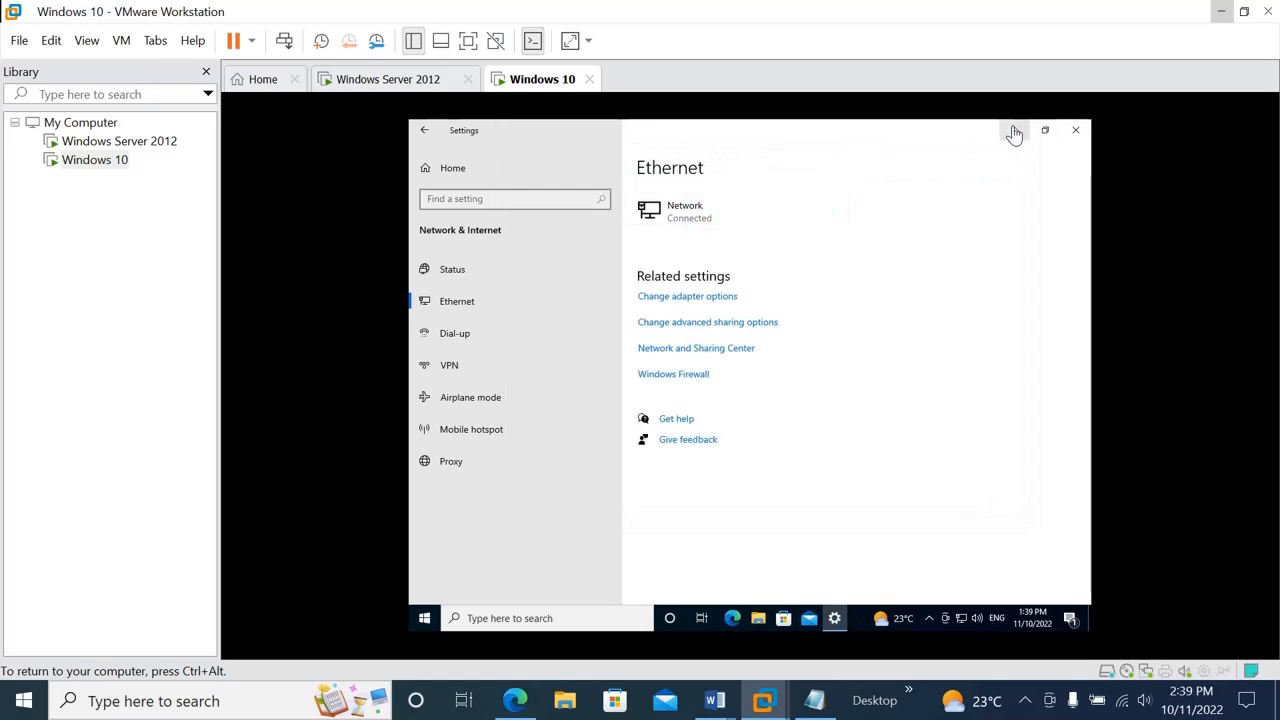
{"action": "left_click", "coordinate": [437, 180]}
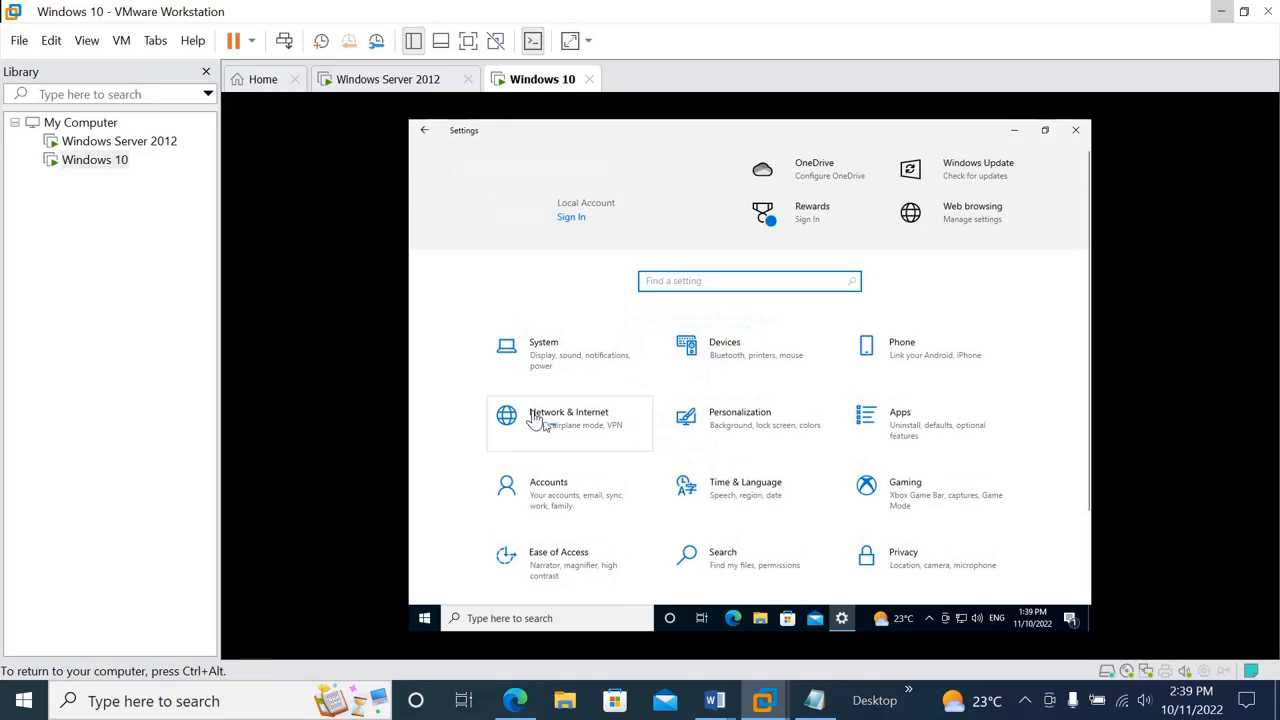
{"action": "left_click", "coordinate": [560, 364]}
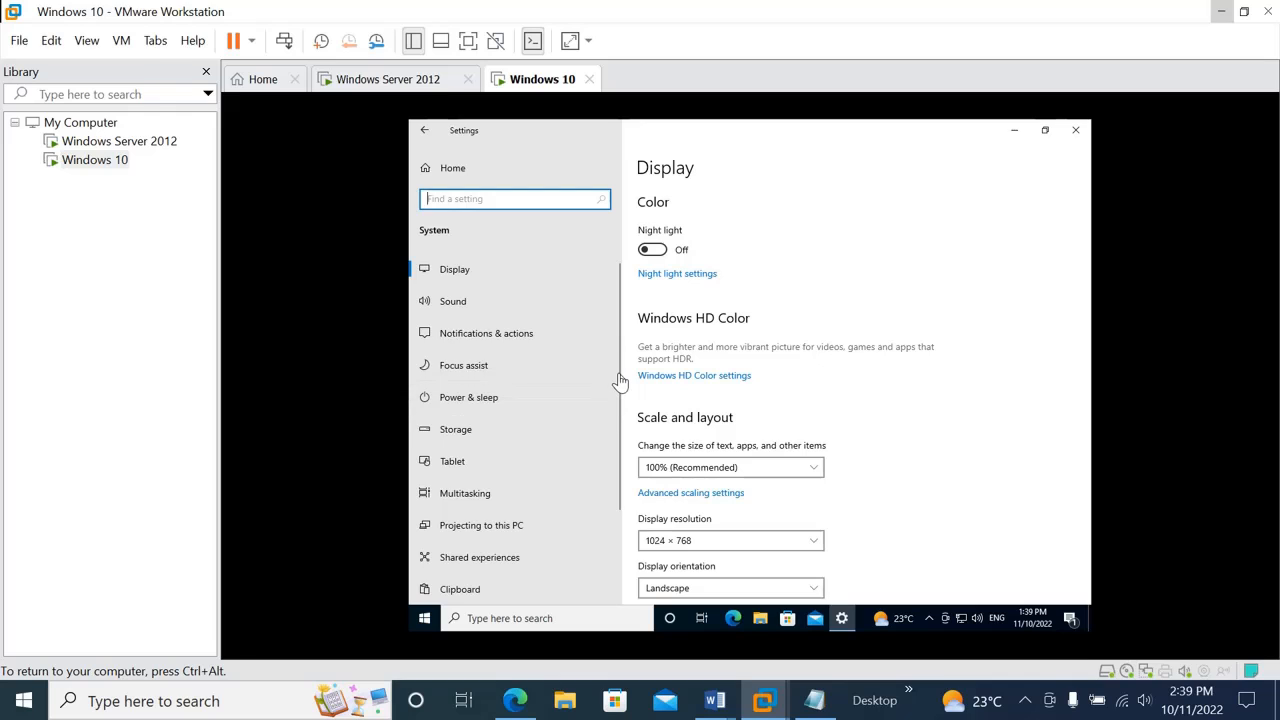
{"action": "scroll", "coordinate": [624, 606], "scroll_direction": "down", "scroll_amount": 3}
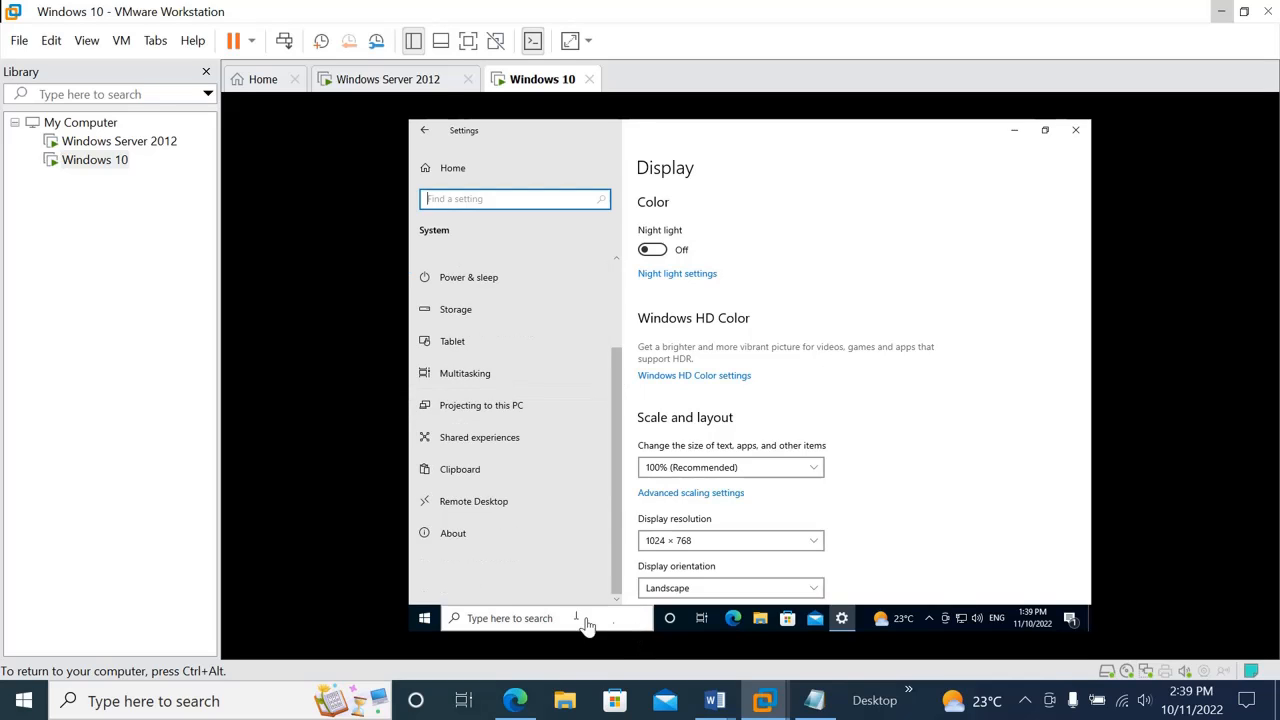
{"action": "left_click", "coordinate": [455, 534]}
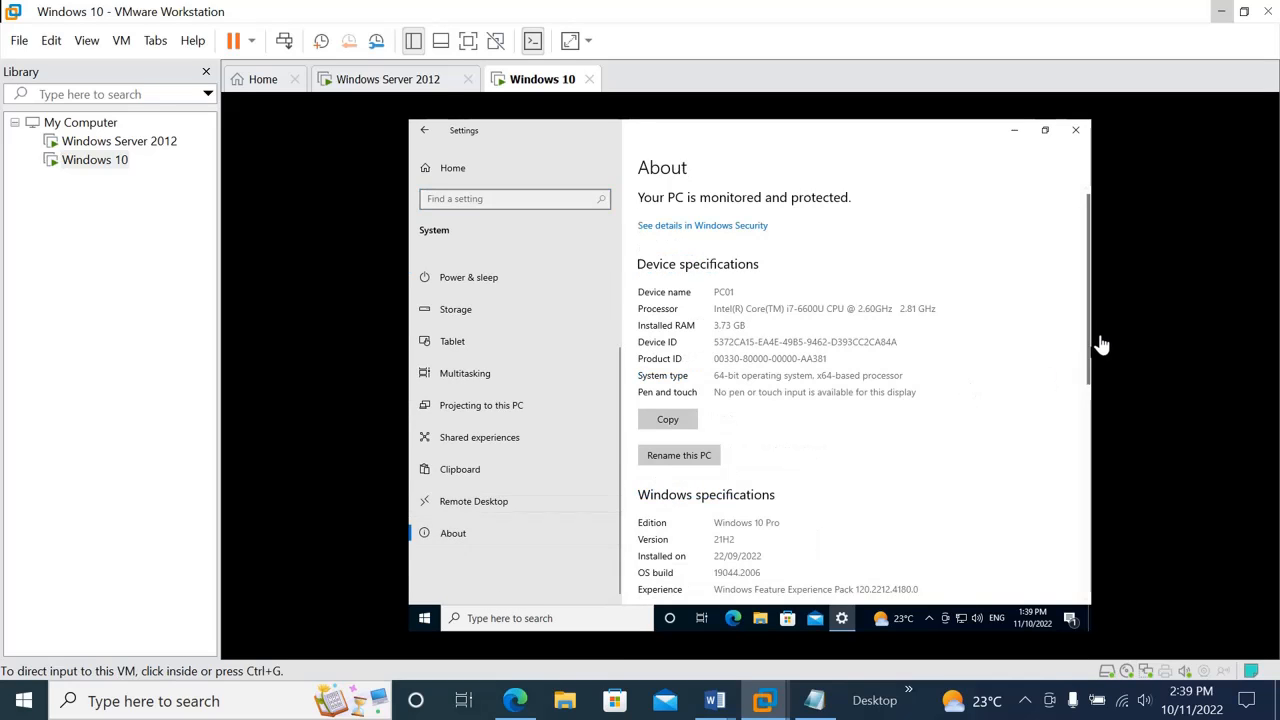
{"action": "left_click_drag", "start_coordinate": [1092, 333], "coordinate": [1089, 545]}
{"action": "left_click", "coordinate": [694, 404]}
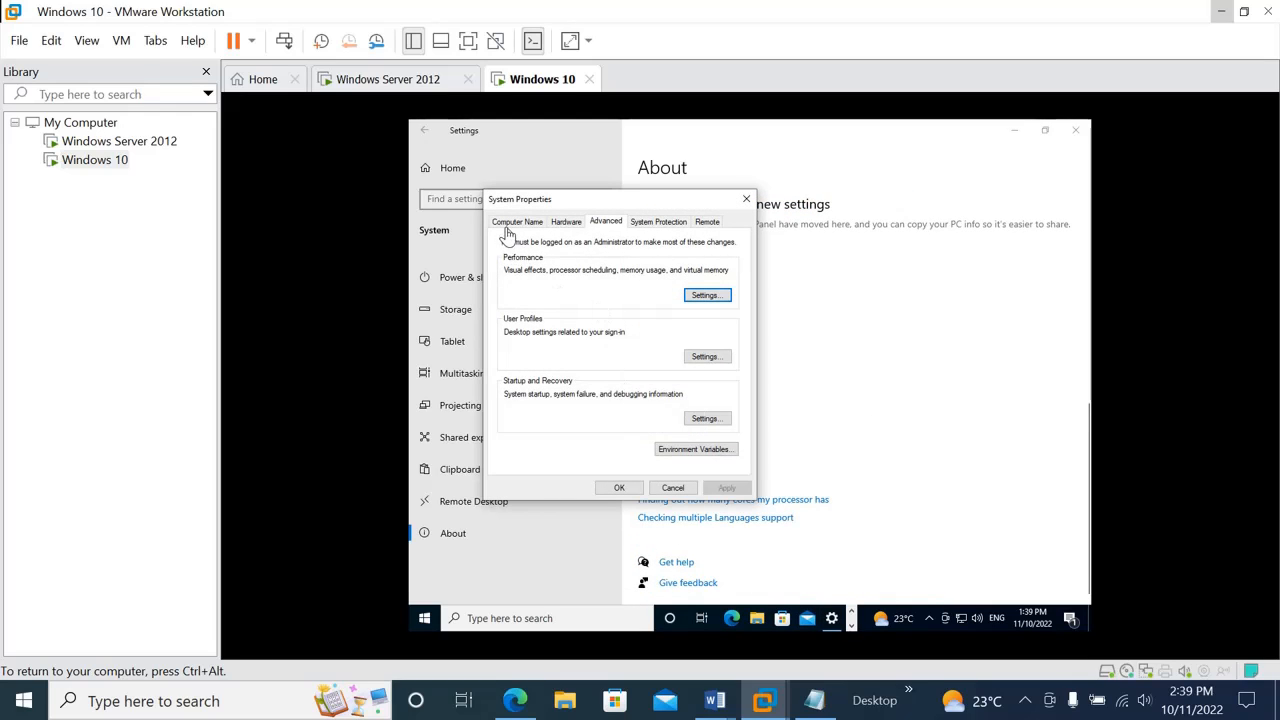
{"action": "left_click", "coordinate": [510, 221]}
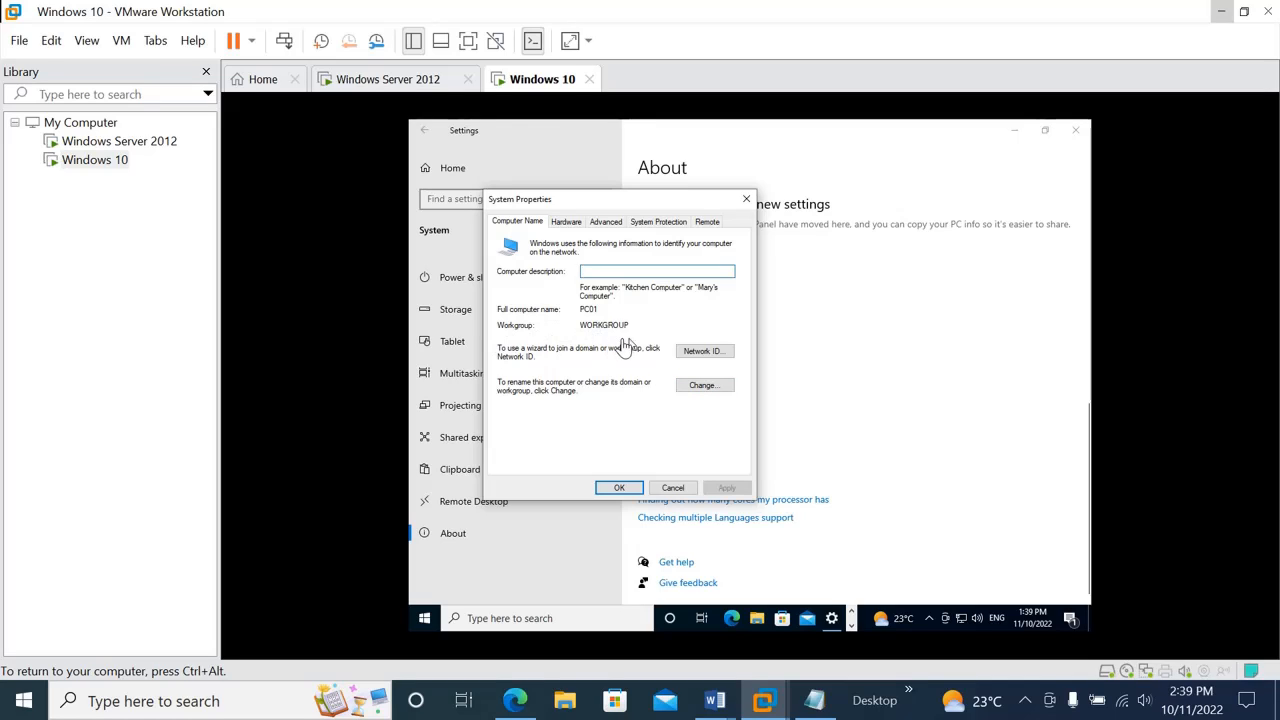
Switch PC01's membership from workgroup WORKGROUP to the ictlab domain and confirm.
{"action": "left_click", "coordinate": [704, 387]}
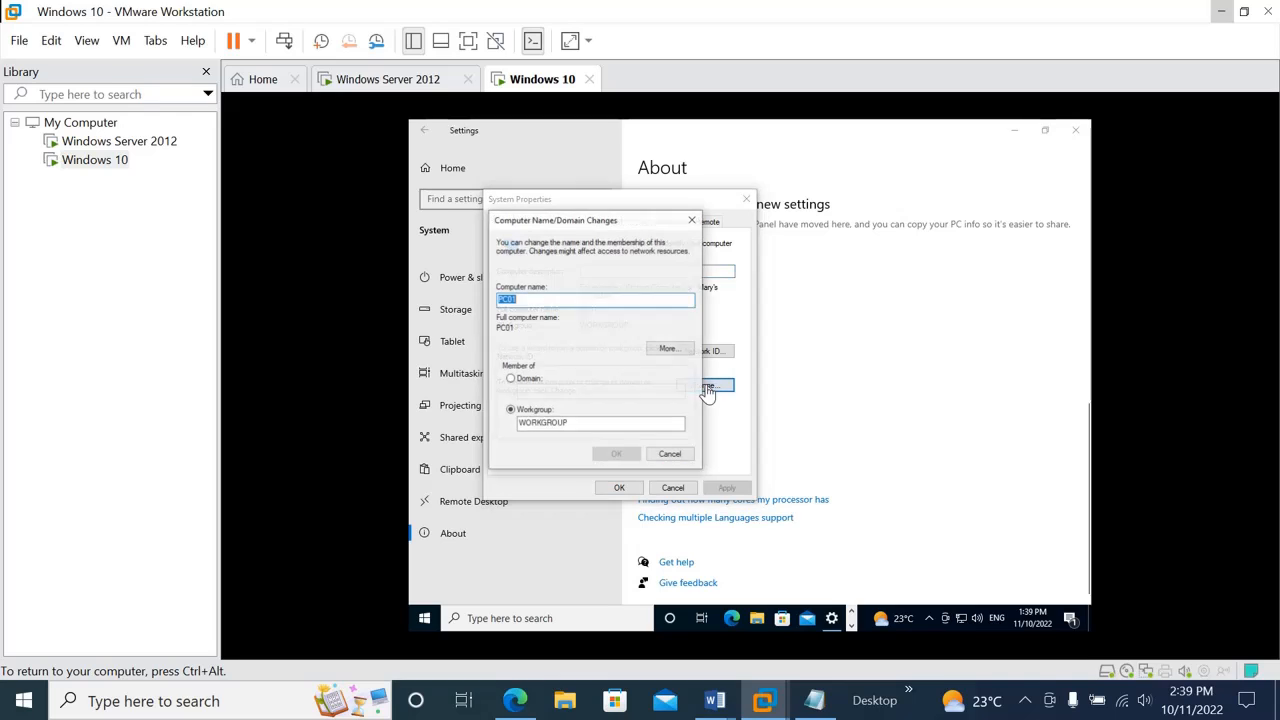
{"action": "left_click", "coordinate": [511, 381]}
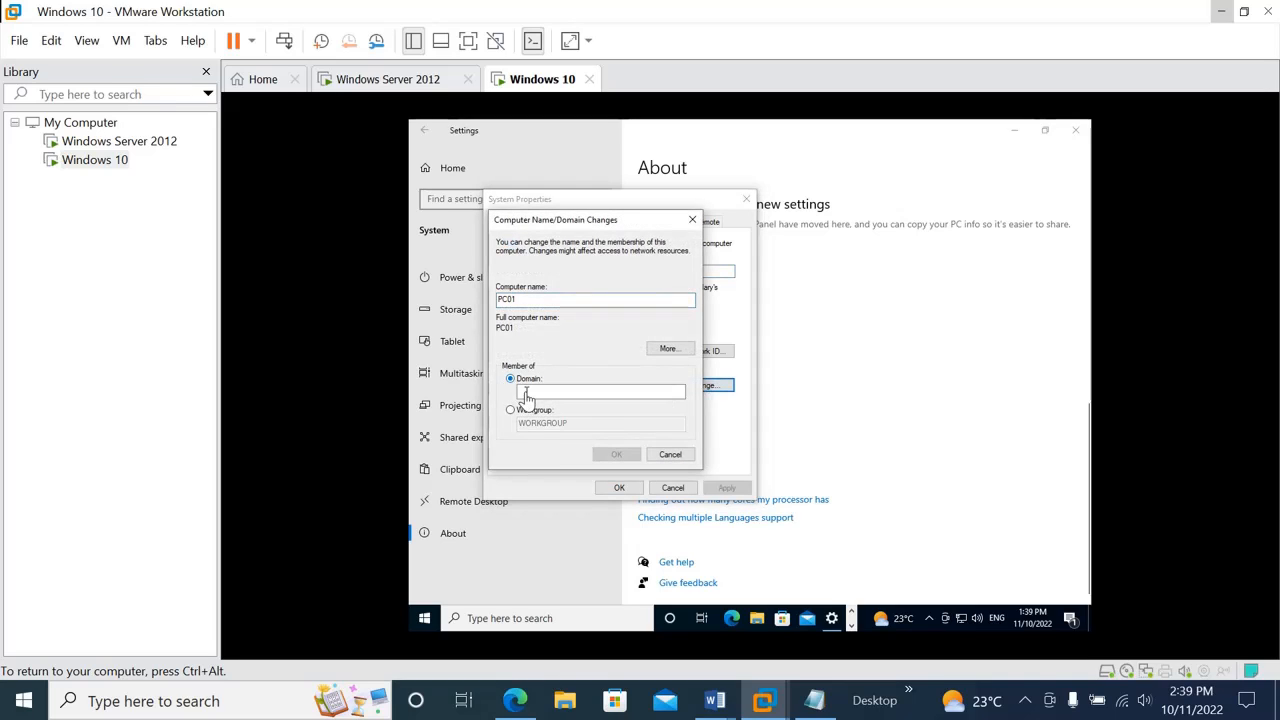
{"action": "left_click", "coordinate": [531, 393]}
{"action": "type", "text": "ictlab"}
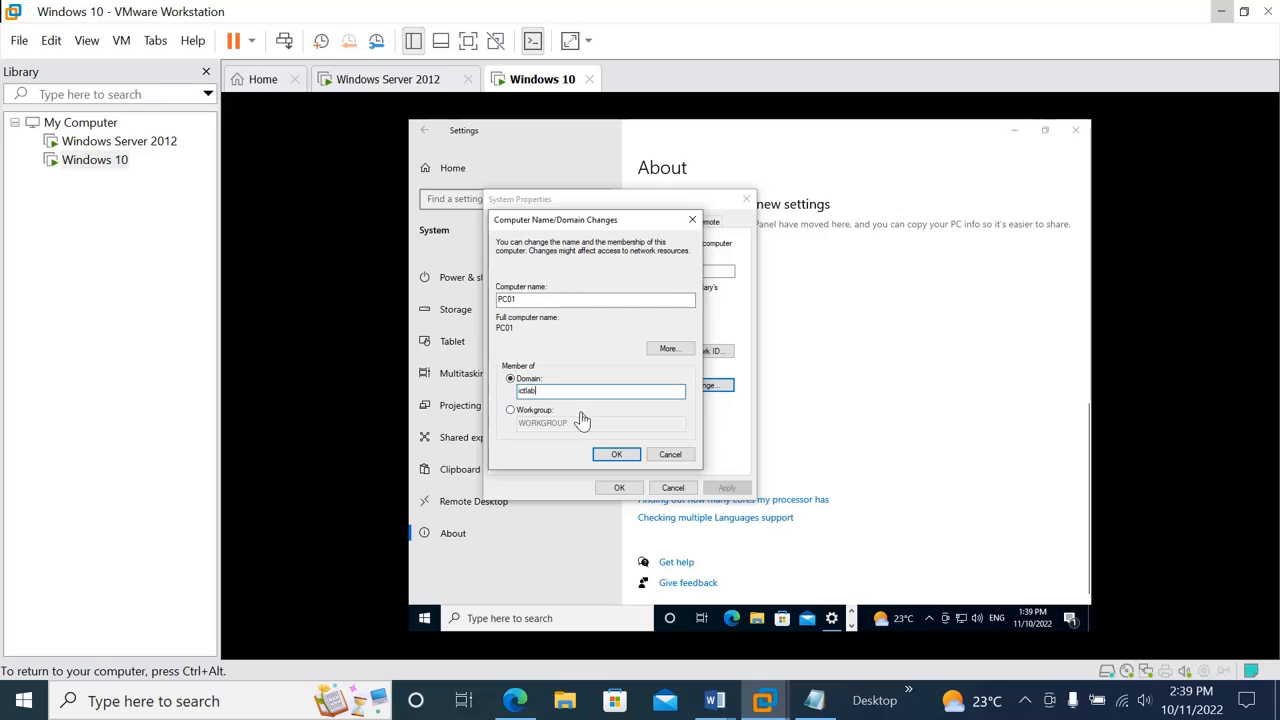
{"action": "left_click", "coordinate": [610, 455]}
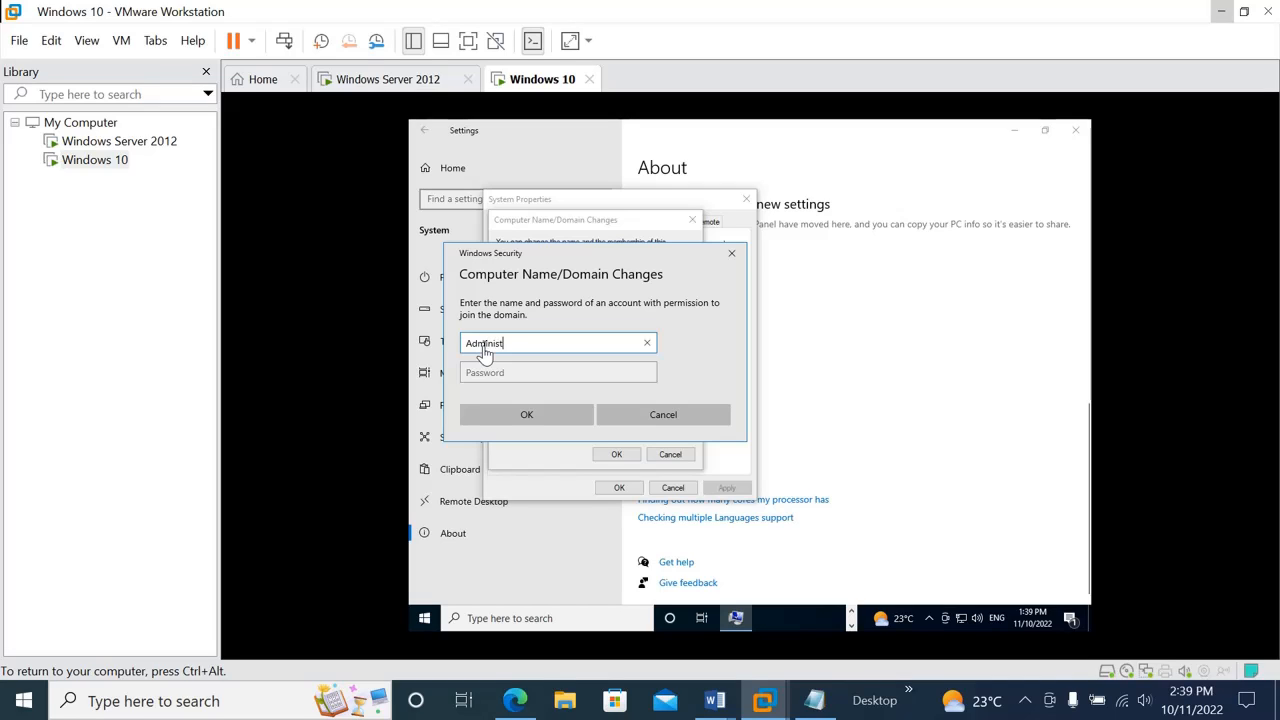
Enter the domain Administrator user name and password to complete joining ictlab.
{"action": "type", "text": "tor"}
{"action": "left_click", "coordinate": [497, 382]}
{"action": "type", "text": "P"}
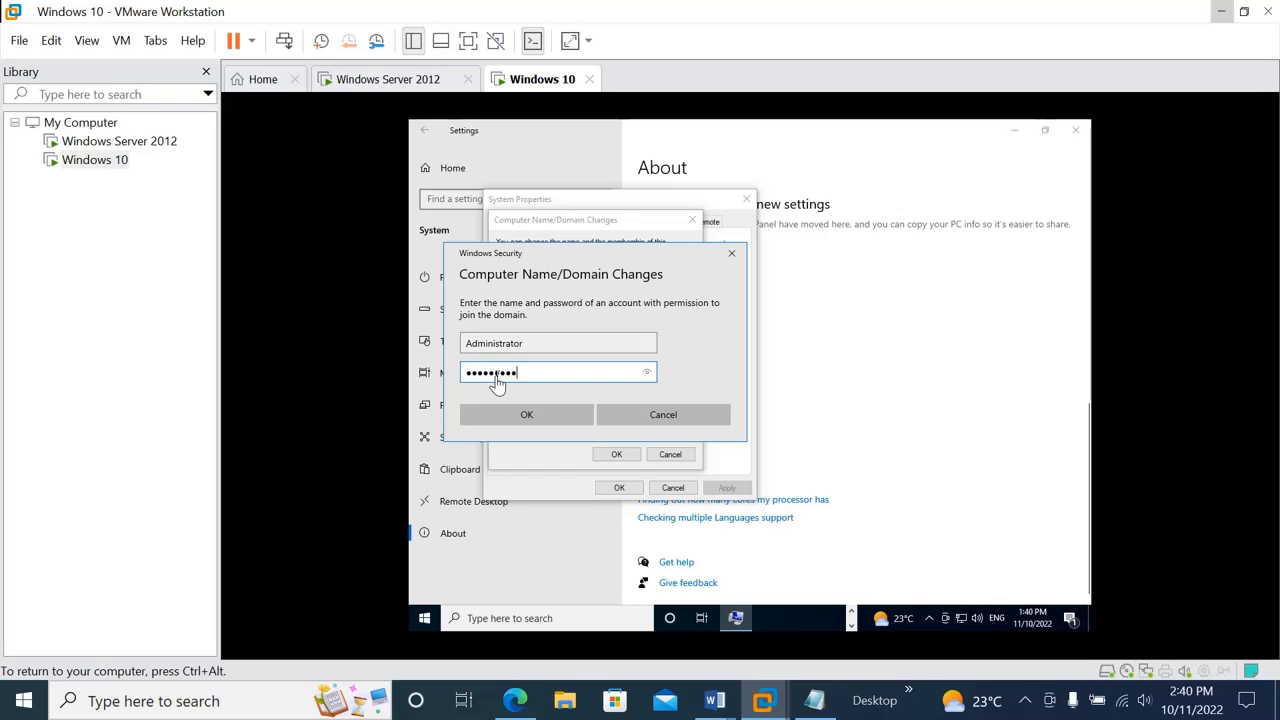
{"action": "key", "text": "Return"}
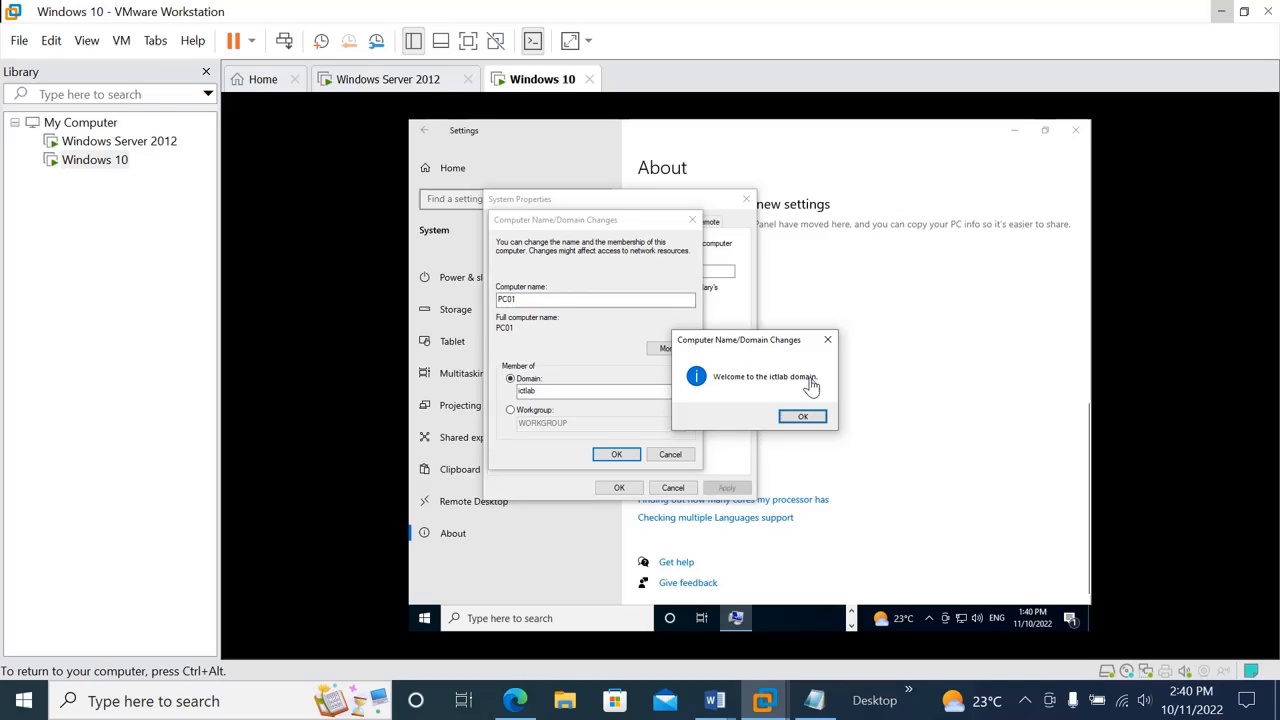
Dismiss the welcome and restart notices, close System Properties and Settings, and restart Windows 10 now.
{"action": "left_click", "coordinate": [802, 418]}
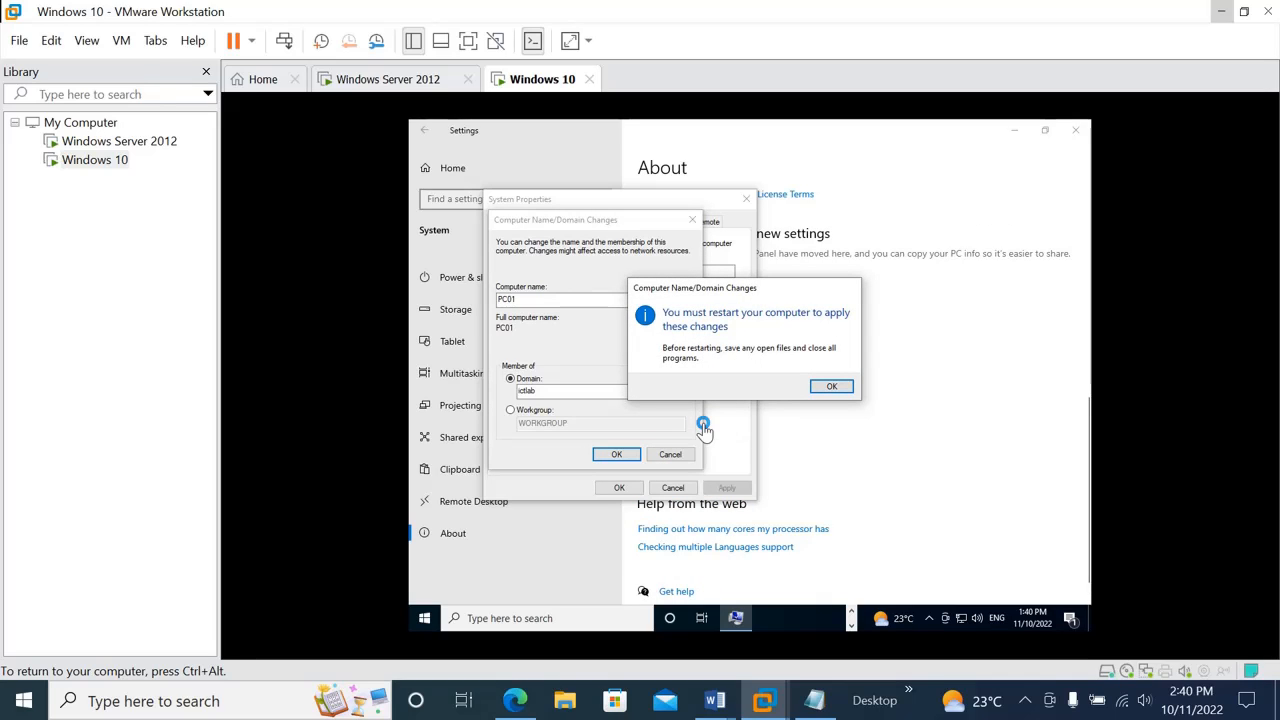
{"action": "left_click", "coordinate": [831, 386]}
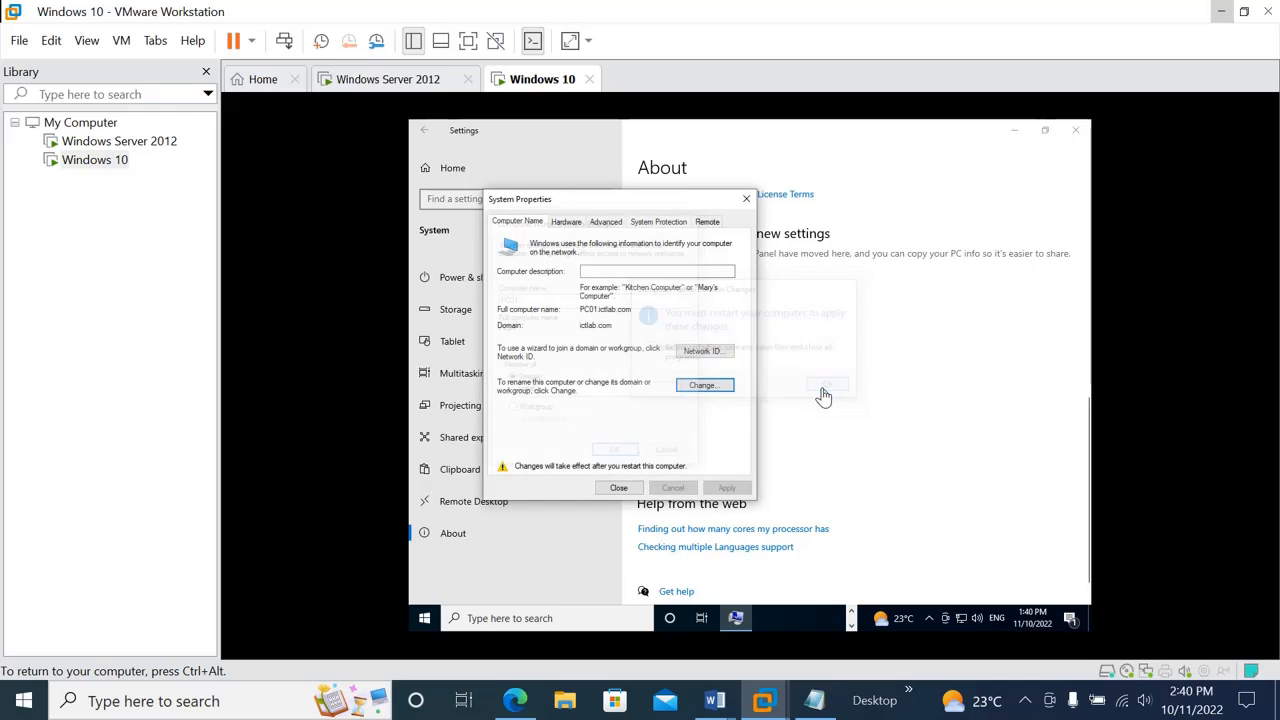
{"action": "left_click", "coordinate": [746, 198]}
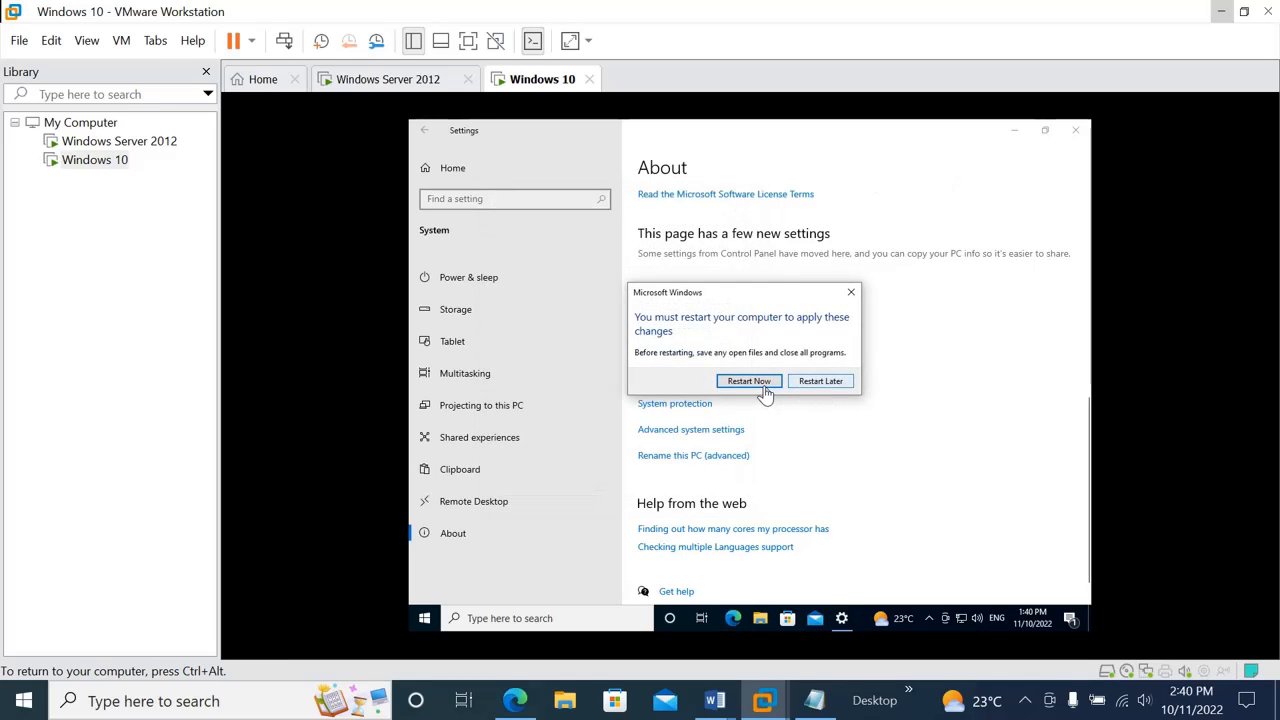
{"action": "left_click", "coordinate": [1076, 132]}
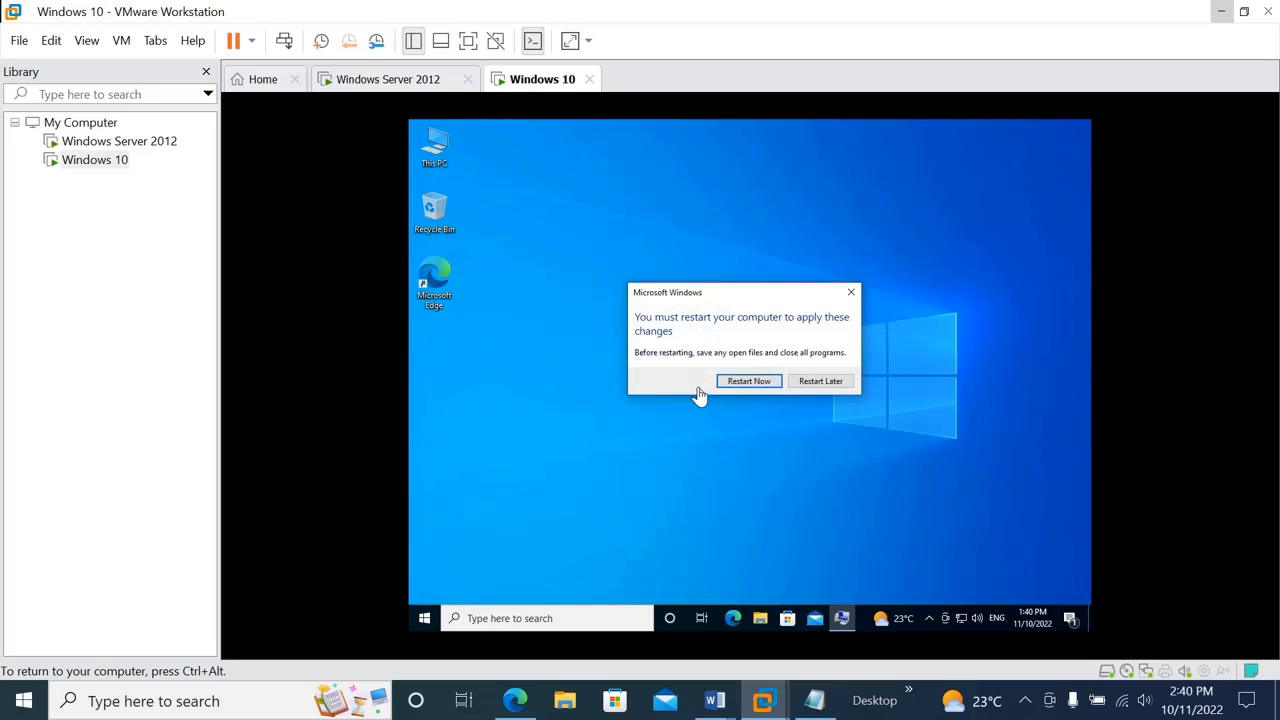
{"action": "left_click", "coordinate": [737, 384]}
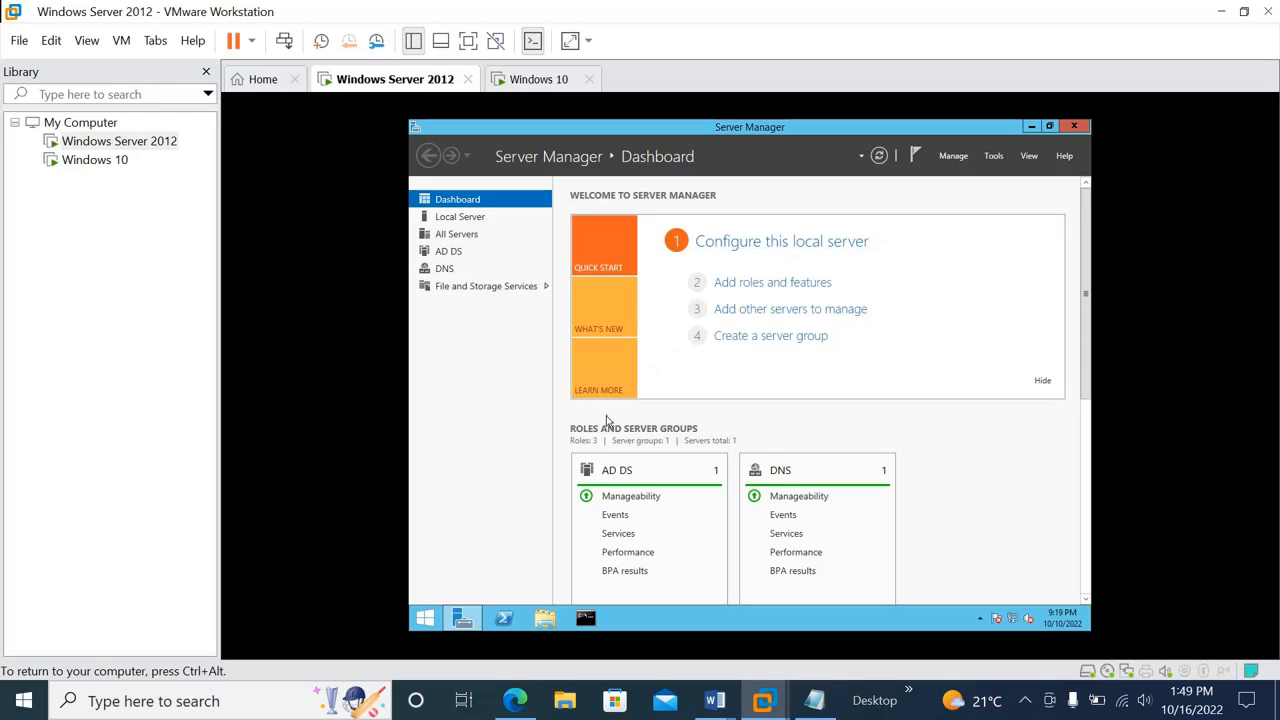
Launch Active Directory Users and Computers from Server Manager's Tools menu, close it, and relaunch it.
{"action": "left_click", "coordinate": [994, 156]}
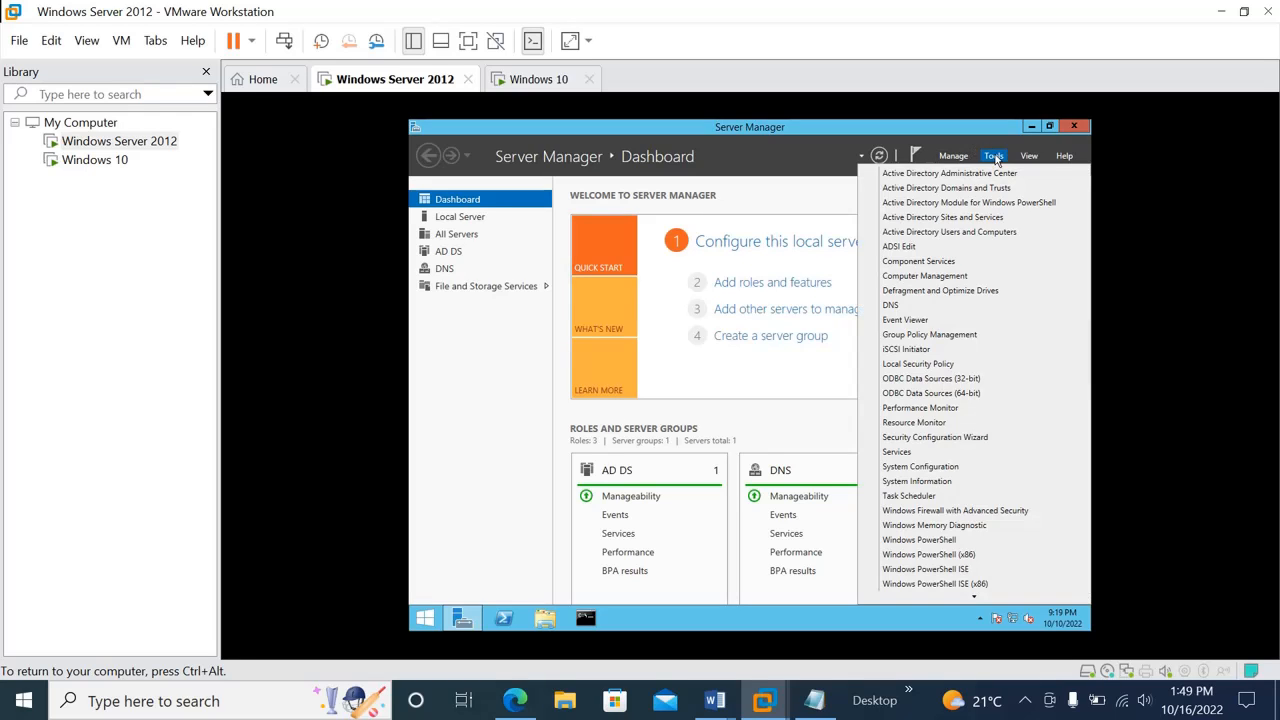
{"action": "left_click", "coordinate": [970, 232]}
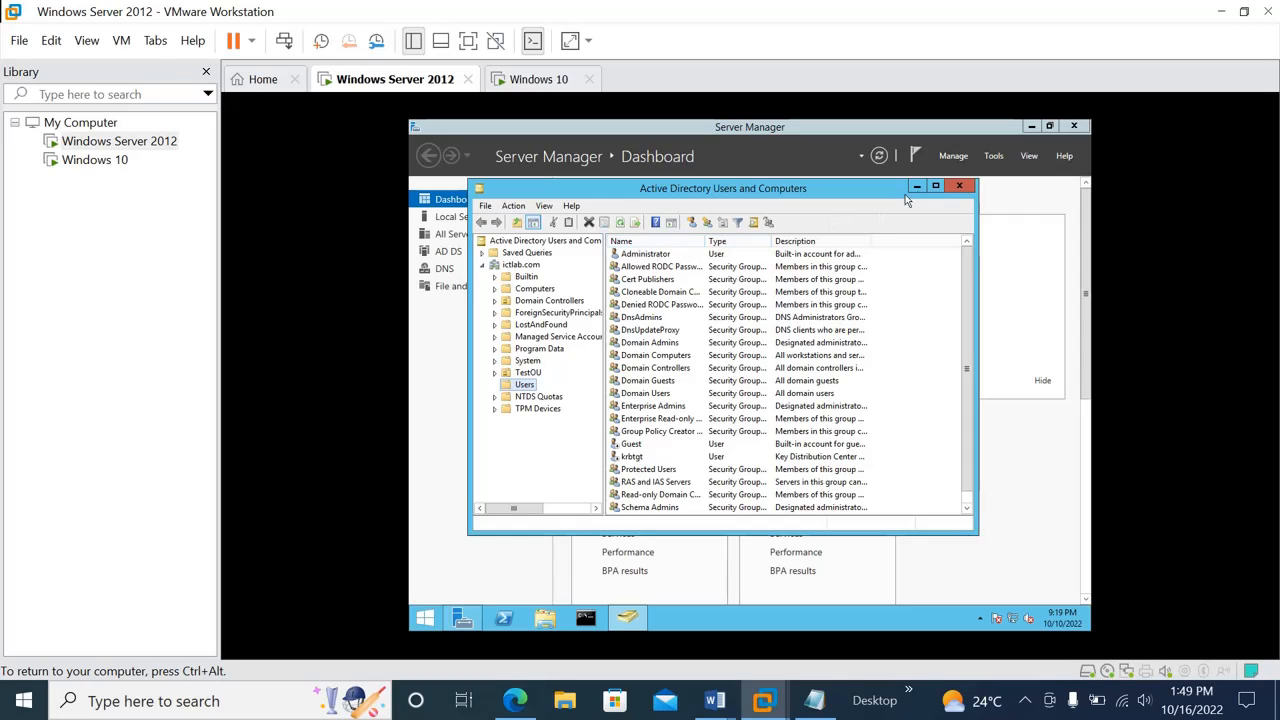
{"action": "left_click", "coordinate": [957, 186]}
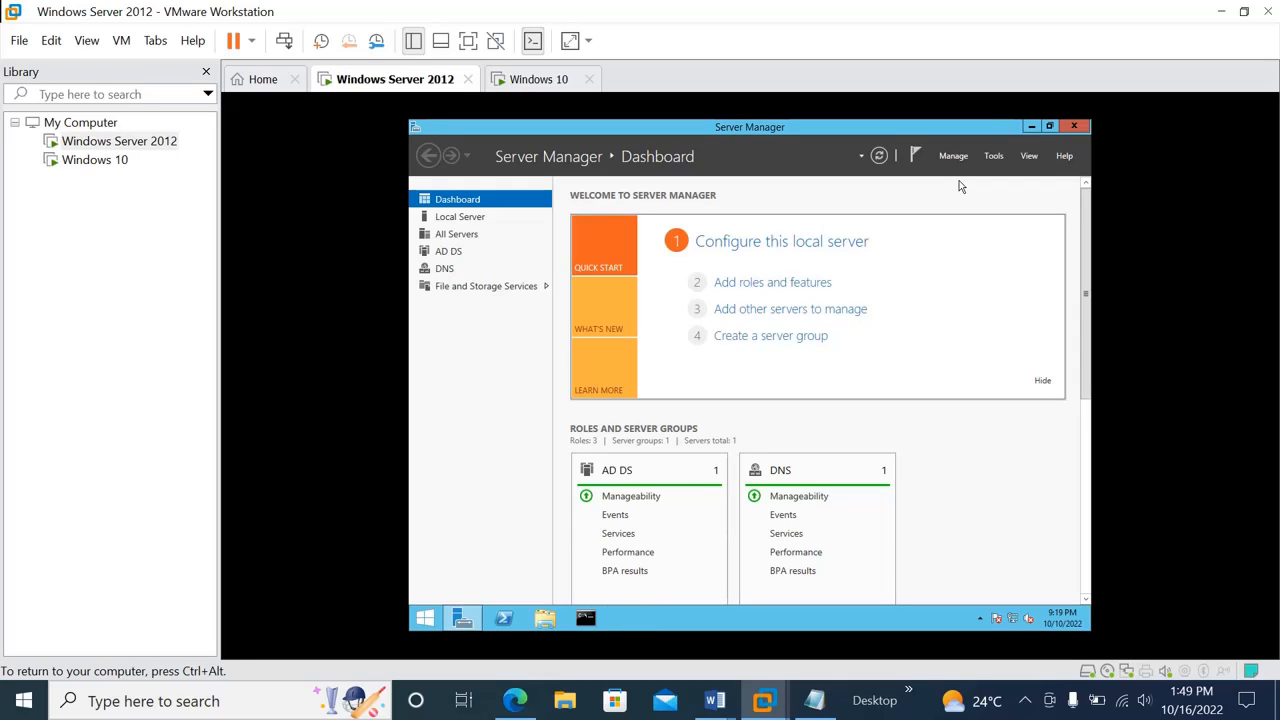
{"action": "left_click", "coordinate": [995, 155]}
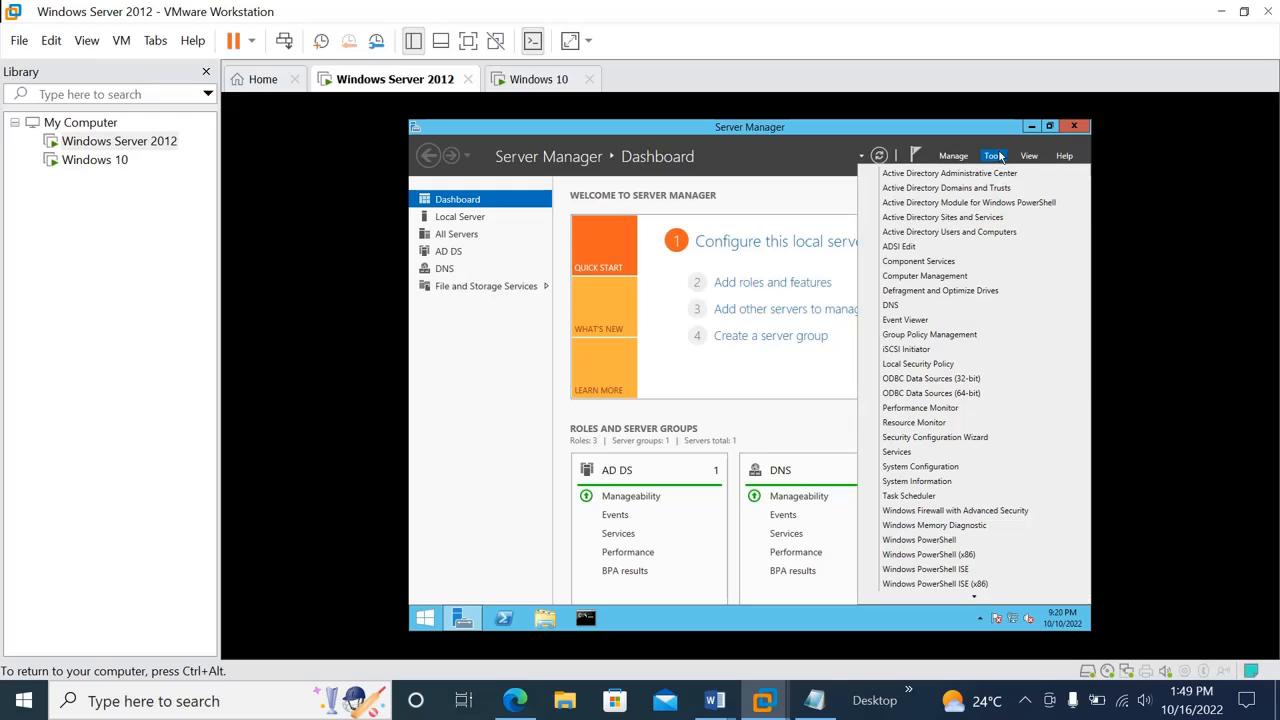
{"action": "left_click", "coordinate": [957, 233]}
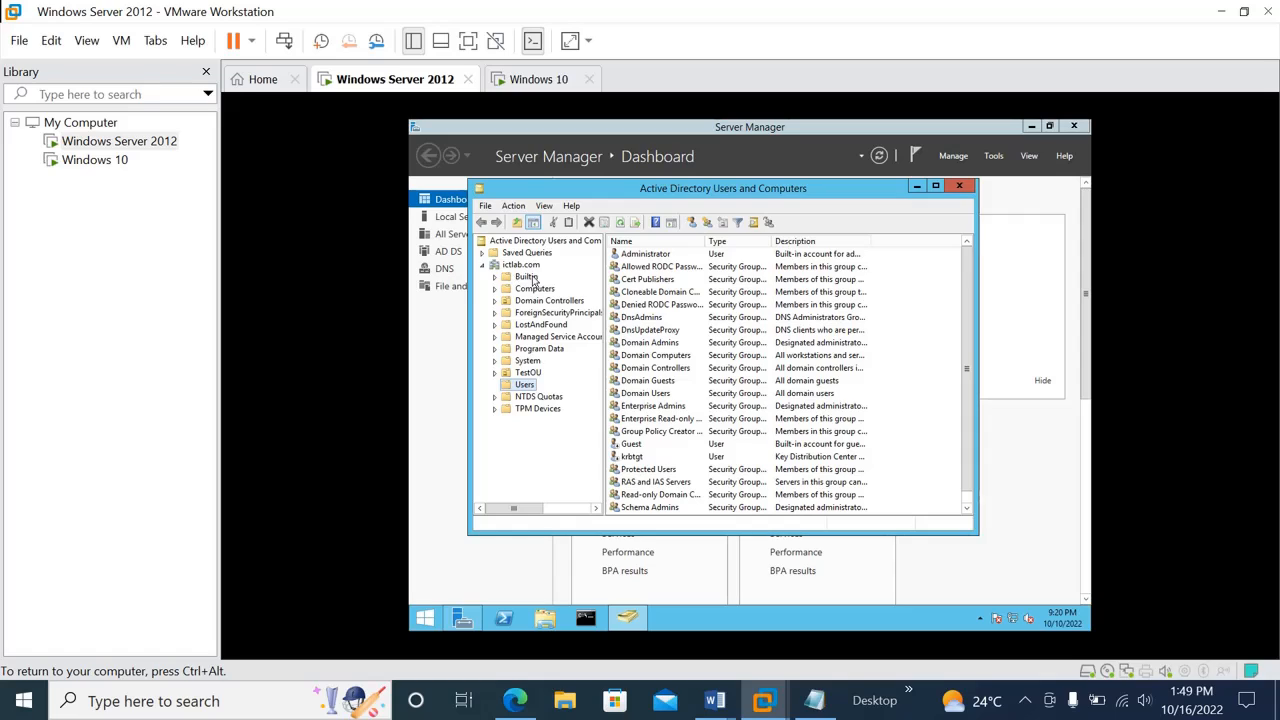
Start a new user in the ictlab.com Users container, entering the user's first name and logon name.
{"action": "right_click", "coordinate": [509, 387]}
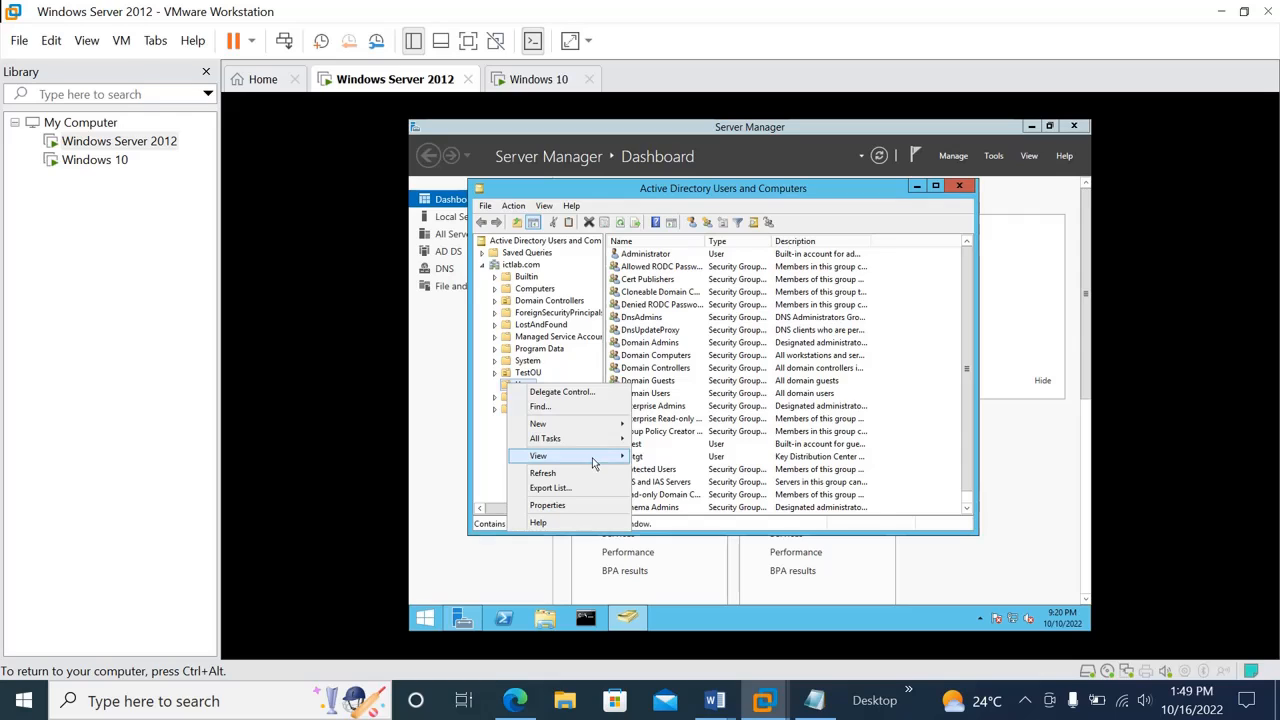
{"action": "mouse_move", "coordinate": [592, 457]}
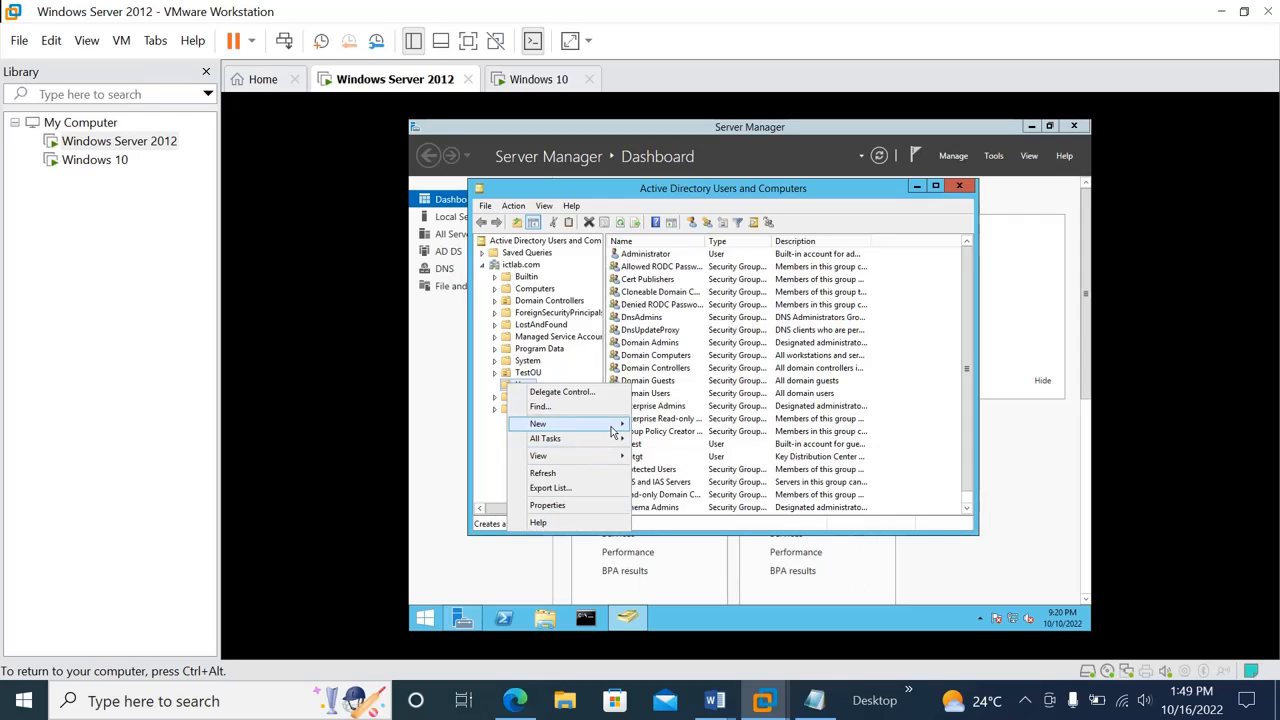
{"action": "mouse_move", "coordinate": [605, 425]}
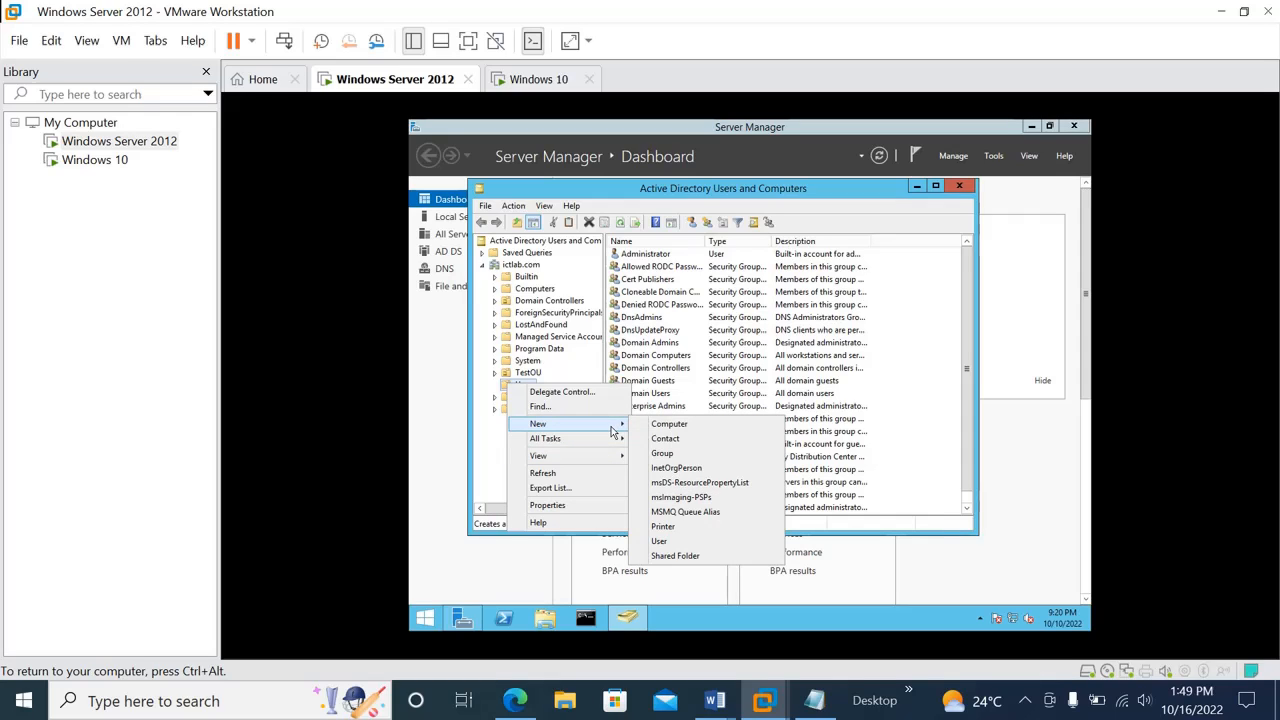
{"action": "left_click", "coordinate": [676, 542]}
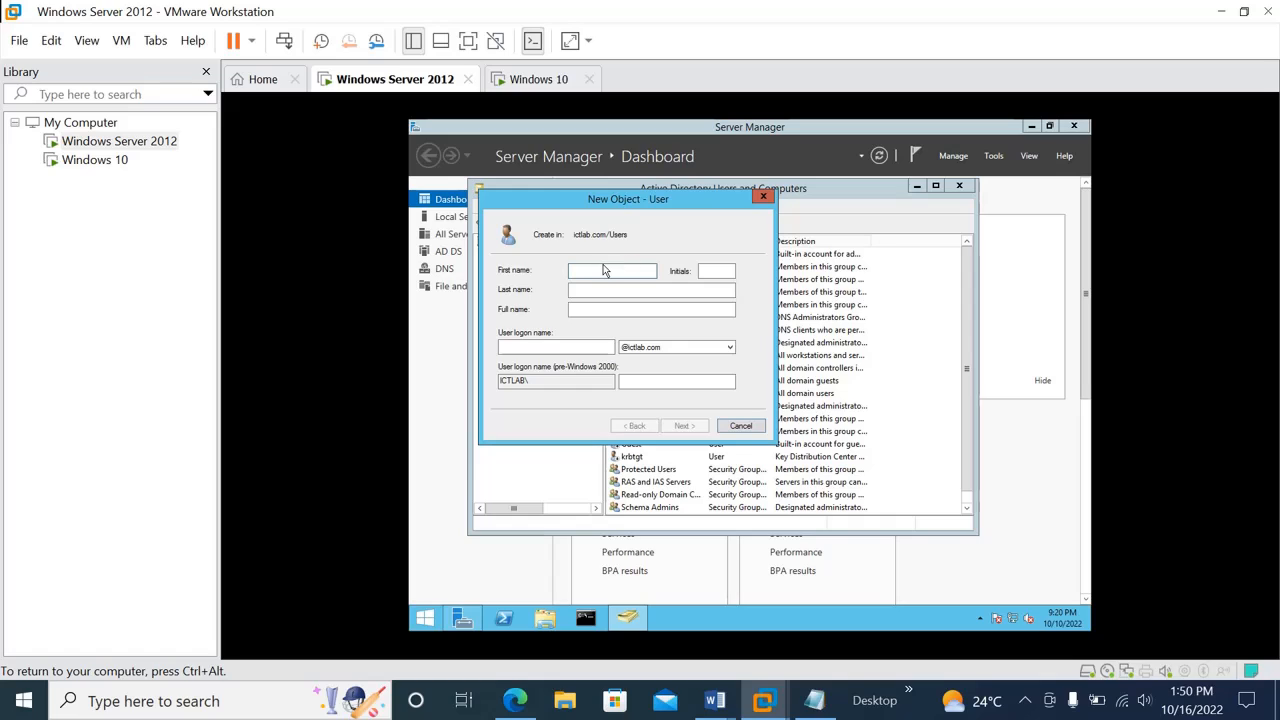
{"action": "type", "text": "Rose"}
{"action": "left_click", "coordinate": [523, 346]}
{"action": "type", "text": "rose"}
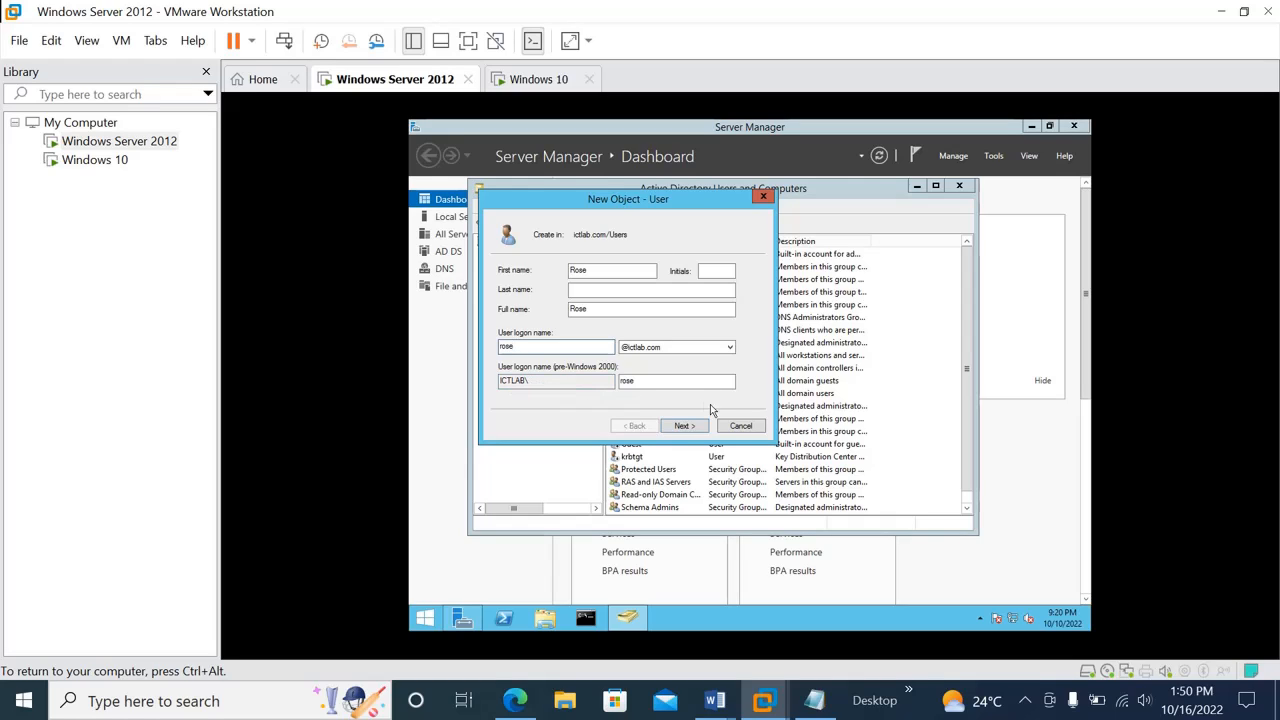
Set the user's password without forcing a change at next logon, finish the wizard, and close ADUC.
{"action": "left_click", "coordinate": [684, 426]}
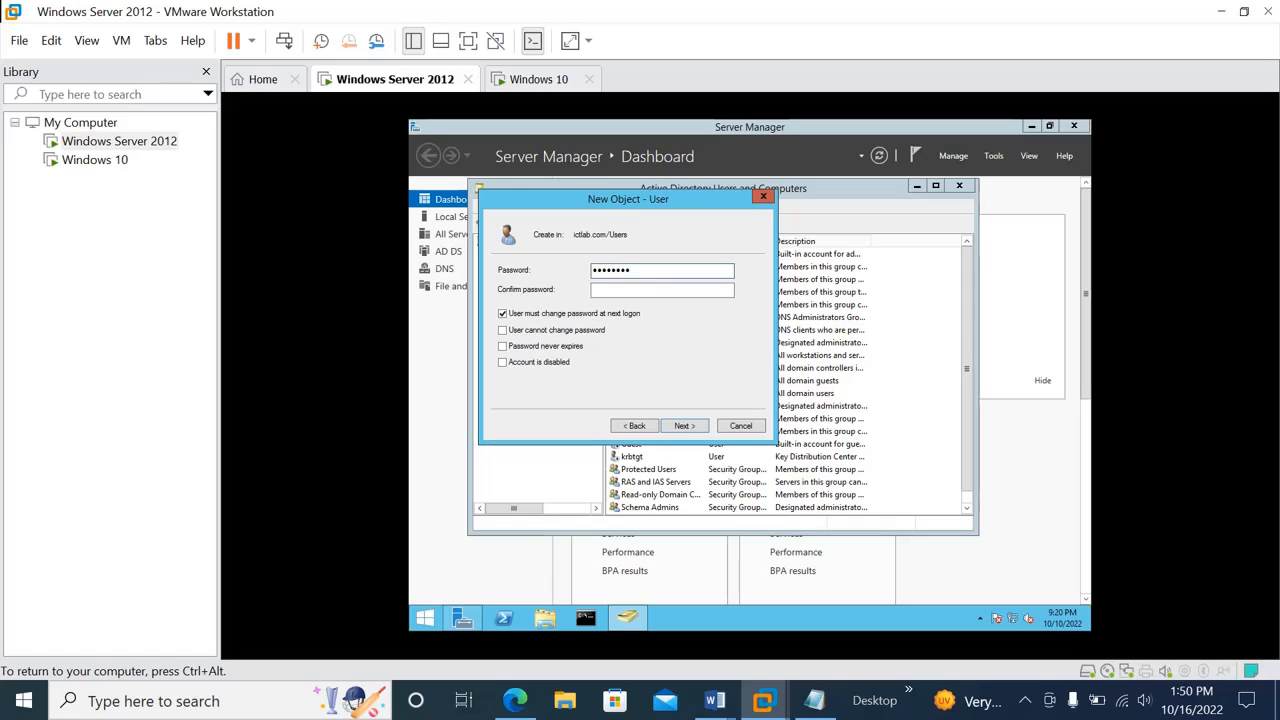
{"action": "left_click", "coordinate": [640, 288]}
{"action": "type", "text": "••••••"}
{"action": "left_click", "coordinate": [503, 314]}
{"action": "left_click", "coordinate": [699, 432]}
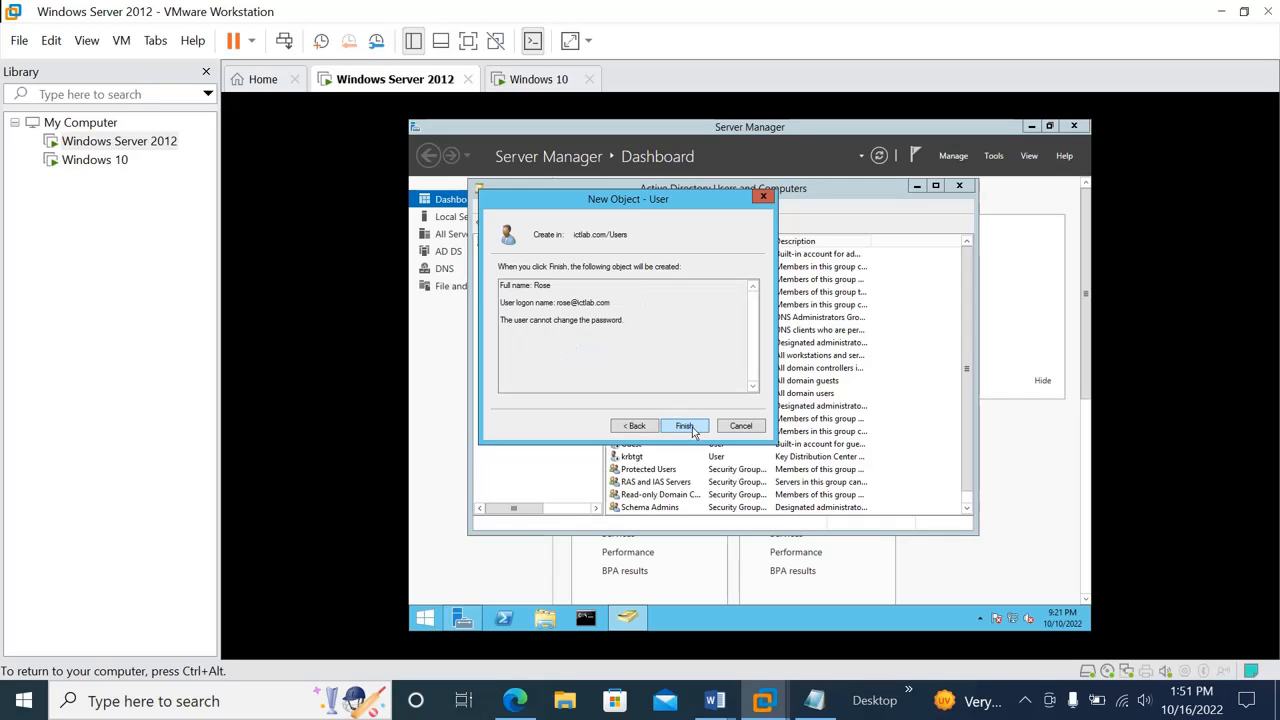
{"action": "left_click", "coordinate": [697, 431]}
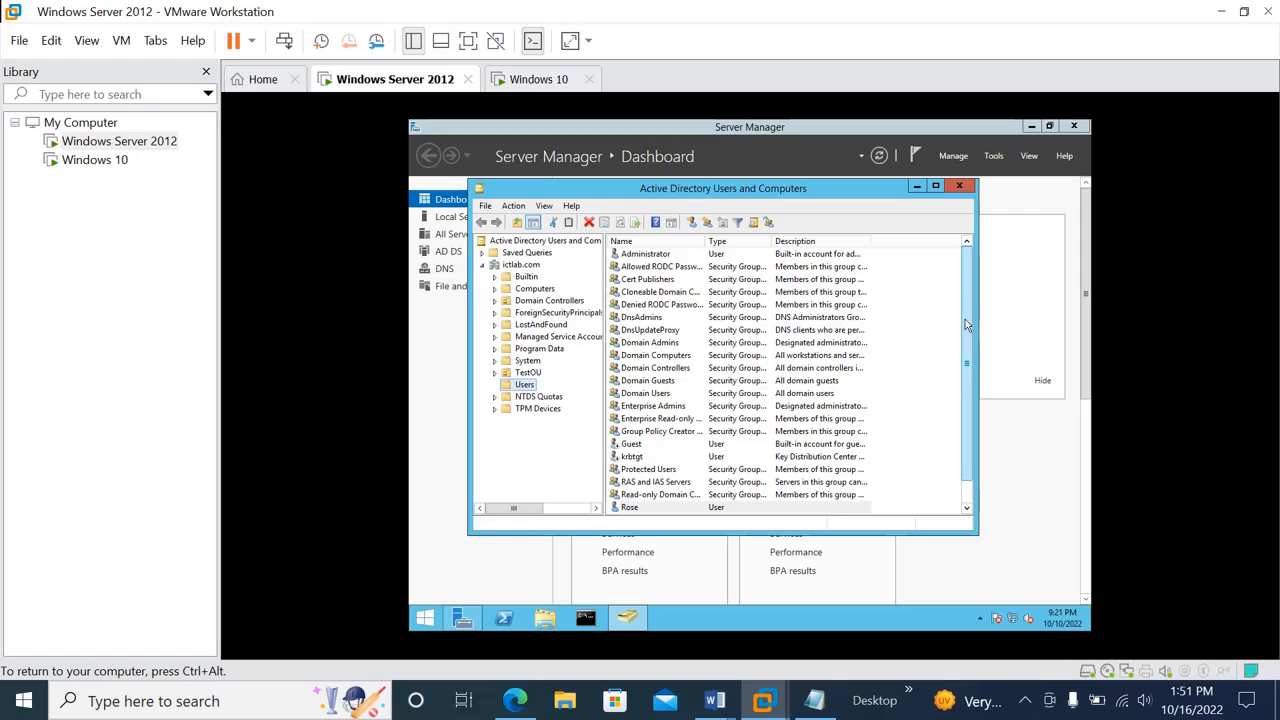
{"action": "scroll", "coordinate": [959, 318], "scroll_direction": "down", "scroll_amount": 1}
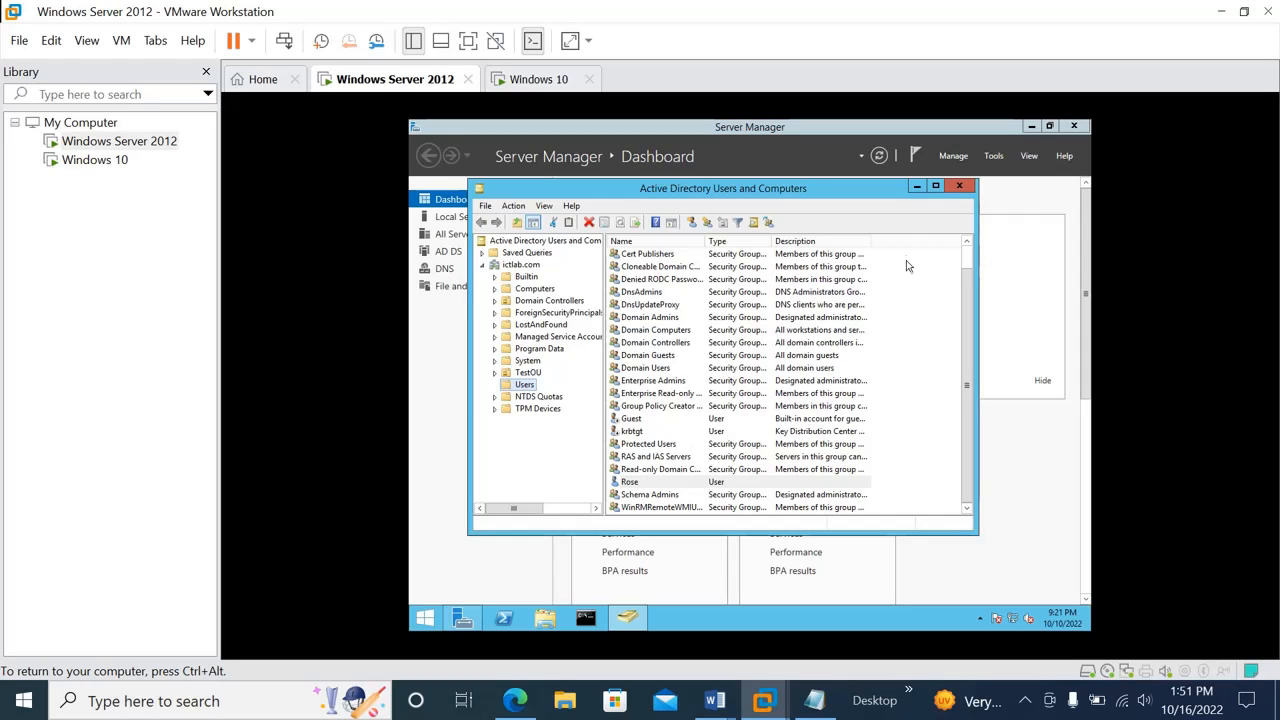
{"action": "left_click", "coordinate": [960, 187]}
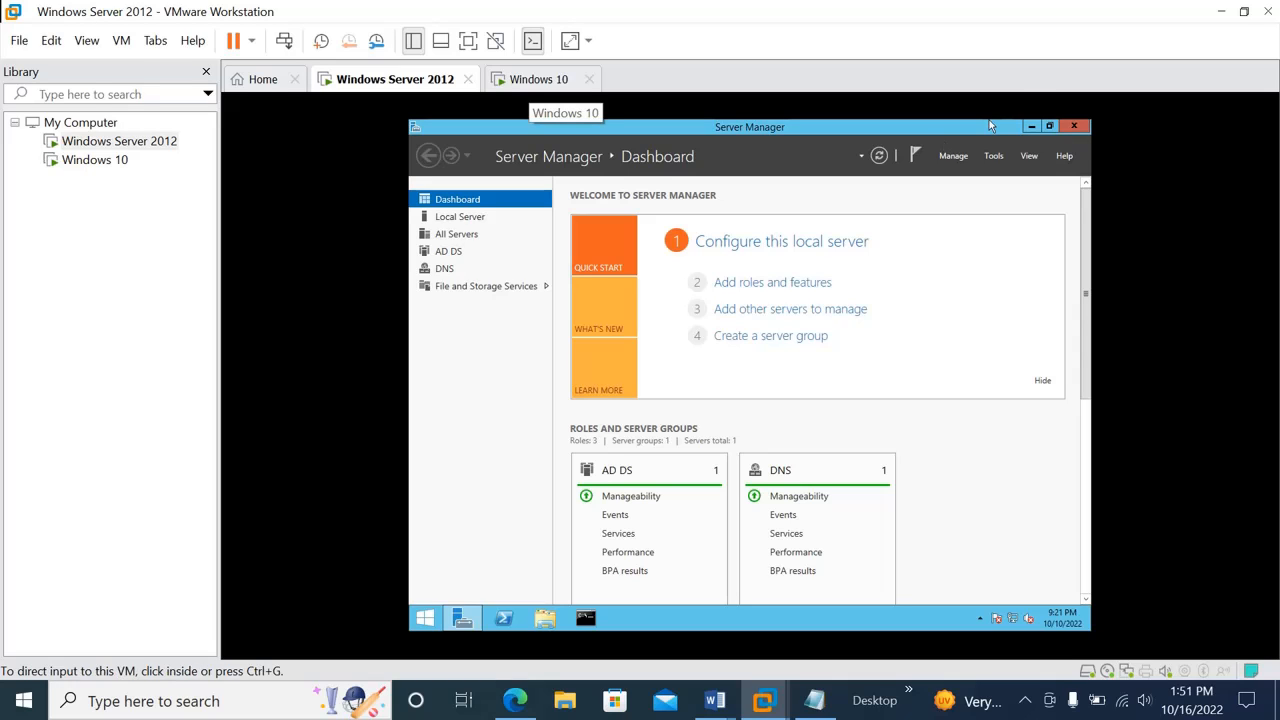
Send Ctrl+Alt+Del to the Windows 10 VM to reach its sign-in screen.
{"action": "left_click", "coordinate": [538, 79]}
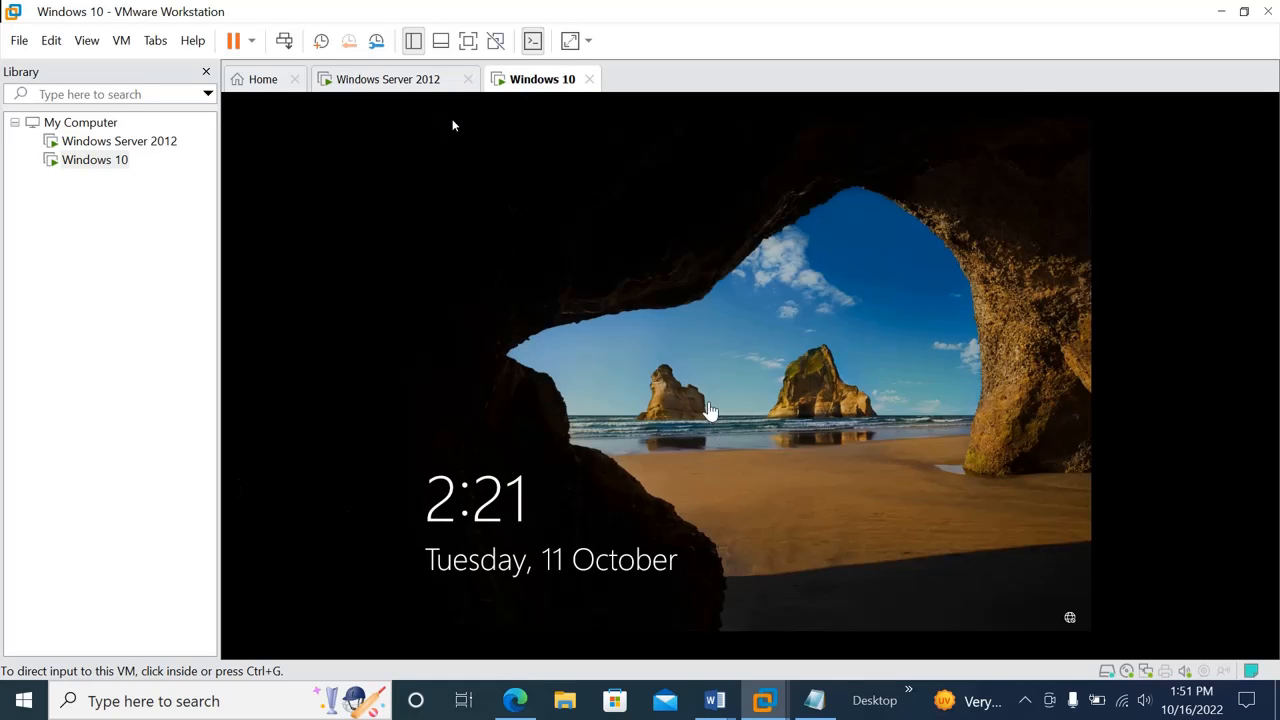
{"action": "left_click", "coordinate": [124, 42]}
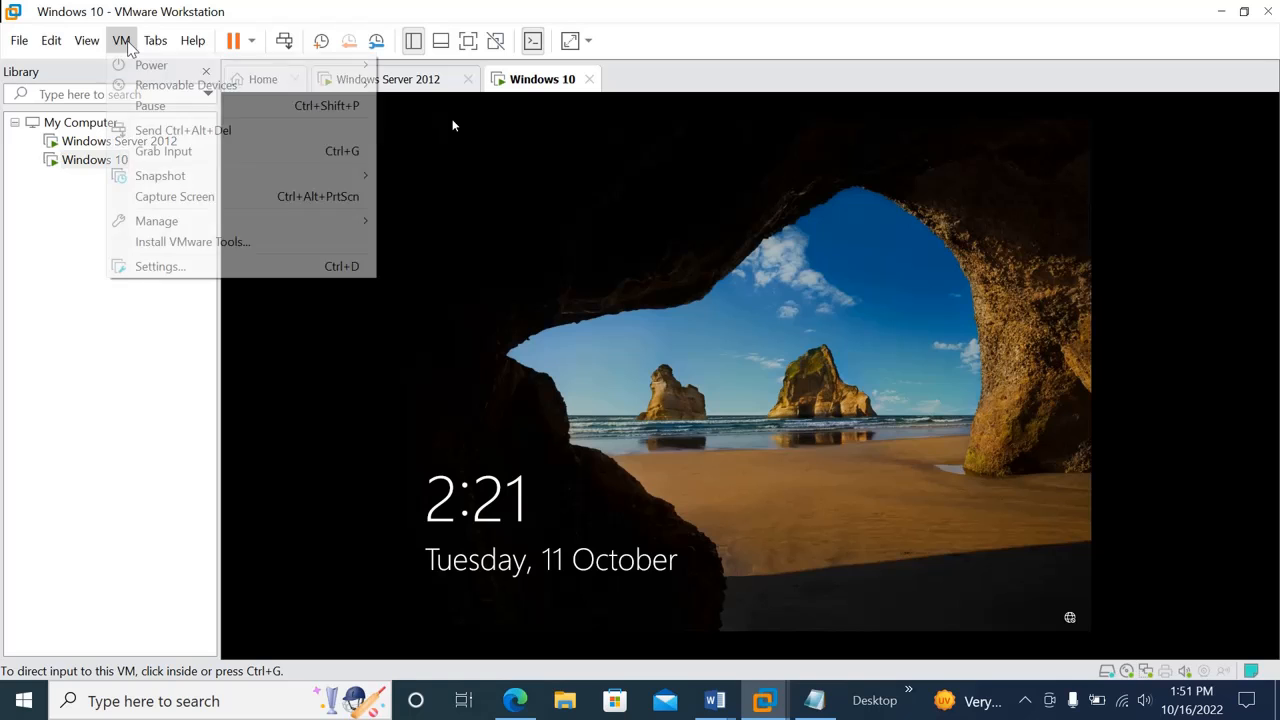
{"action": "left_click", "coordinate": [166, 131]}
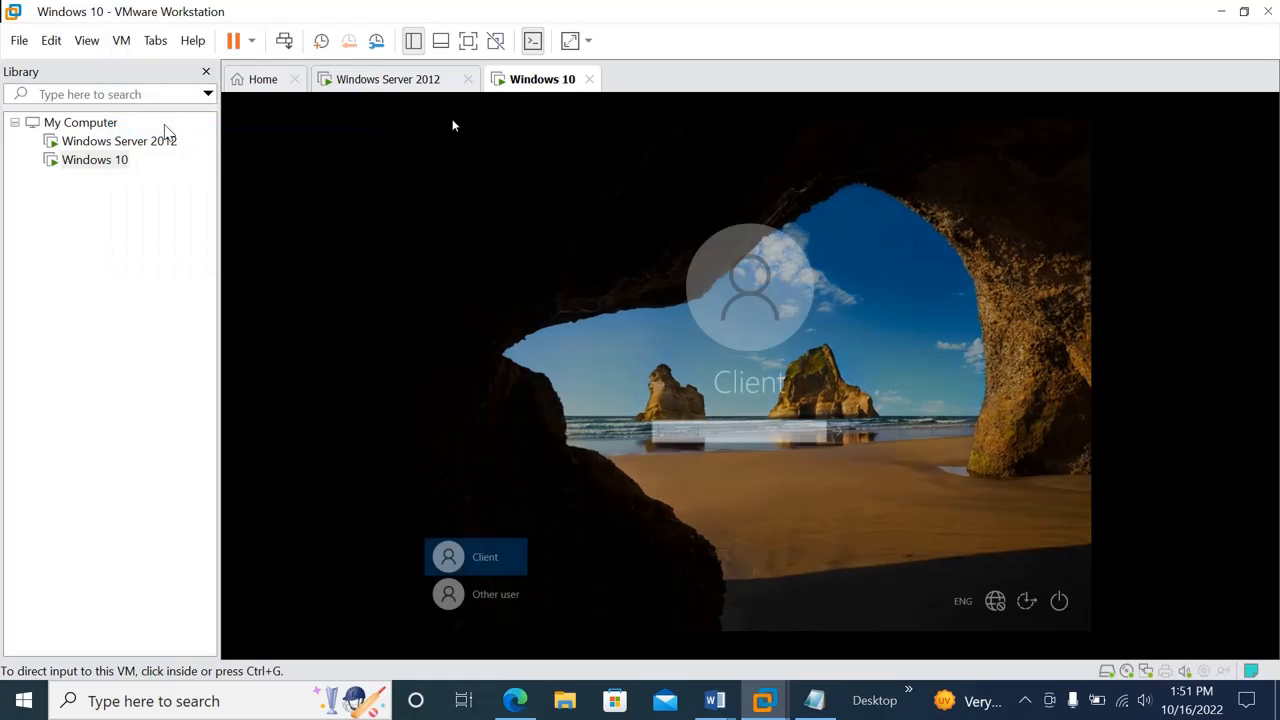
Sign in as Other user with the new ICTLAB domain account and its password, then return to the server.
{"action": "left_click", "coordinate": [474, 596]}
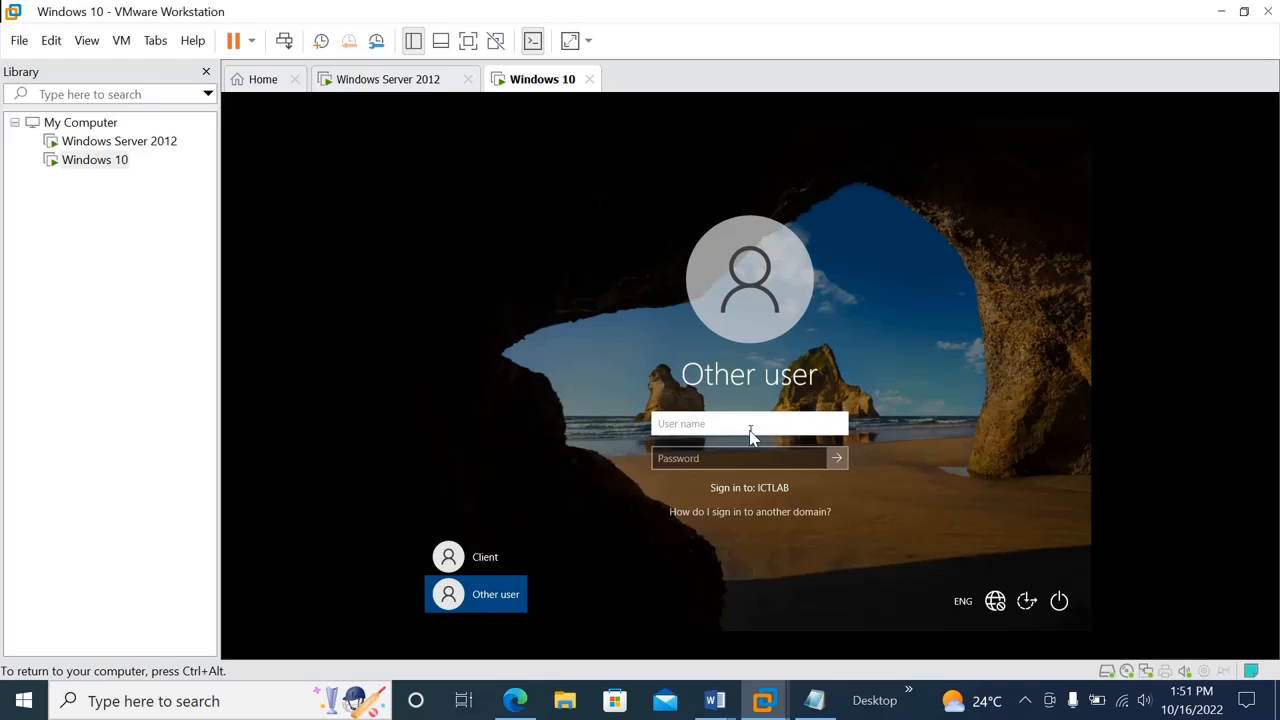
{"action": "type", "text": "iCTLAB\\rose"}
{"action": "left_click", "coordinate": [707, 465]}
{"action": "type", "text": "•"}
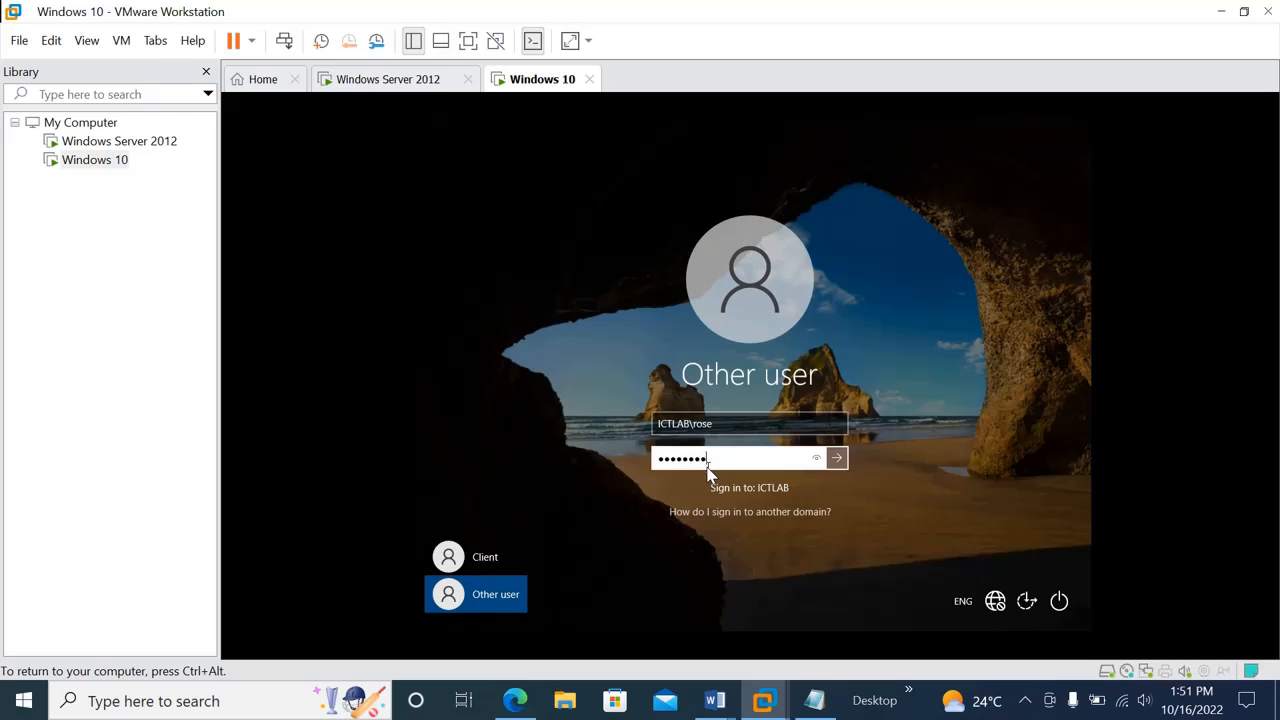
{"action": "key", "text": "Return"}
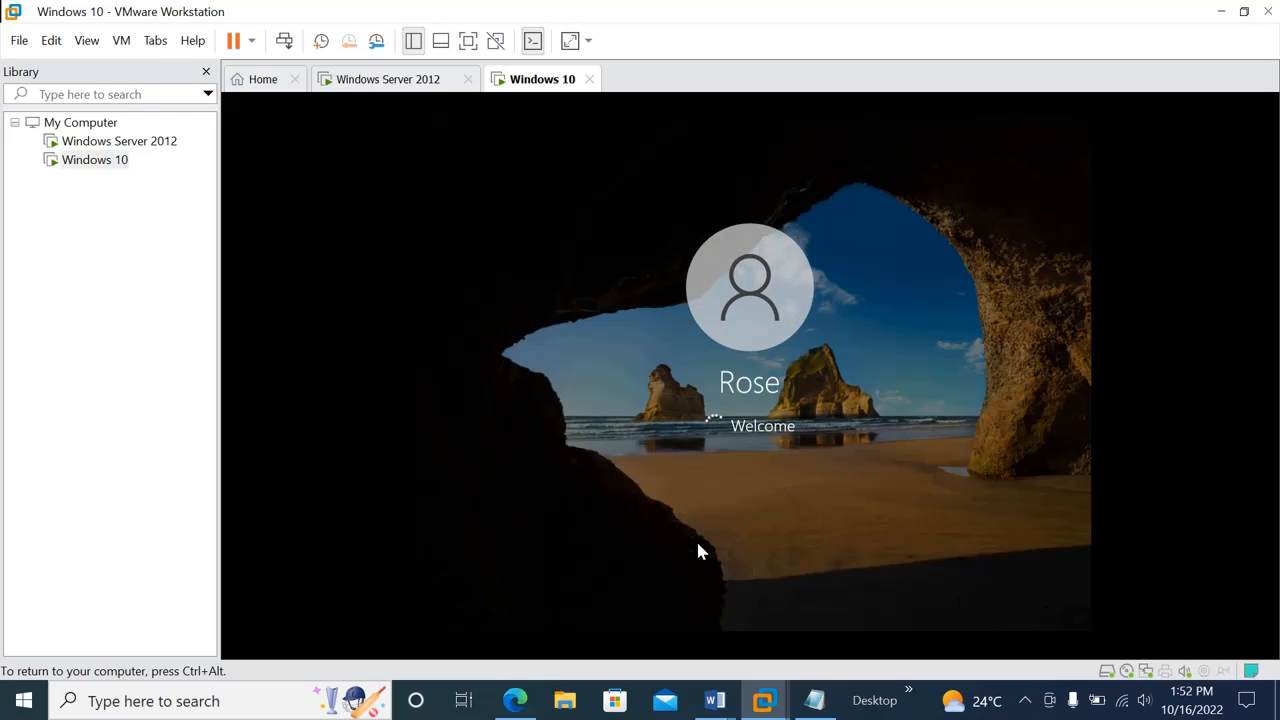
{"action": "left_click", "coordinate": [370, 86]}
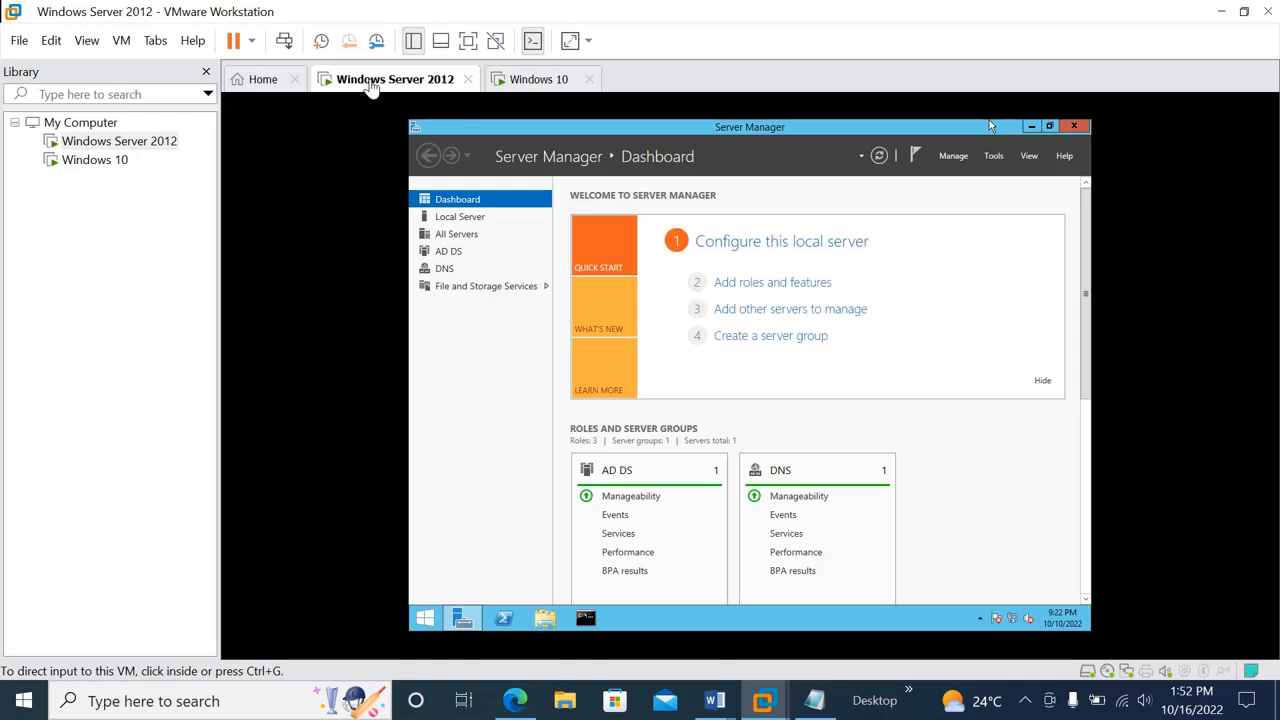
Check the server's Local Server properties for the ictlab.com domain, then close Server Manager.
{"action": "left_click", "coordinate": [456, 220]}
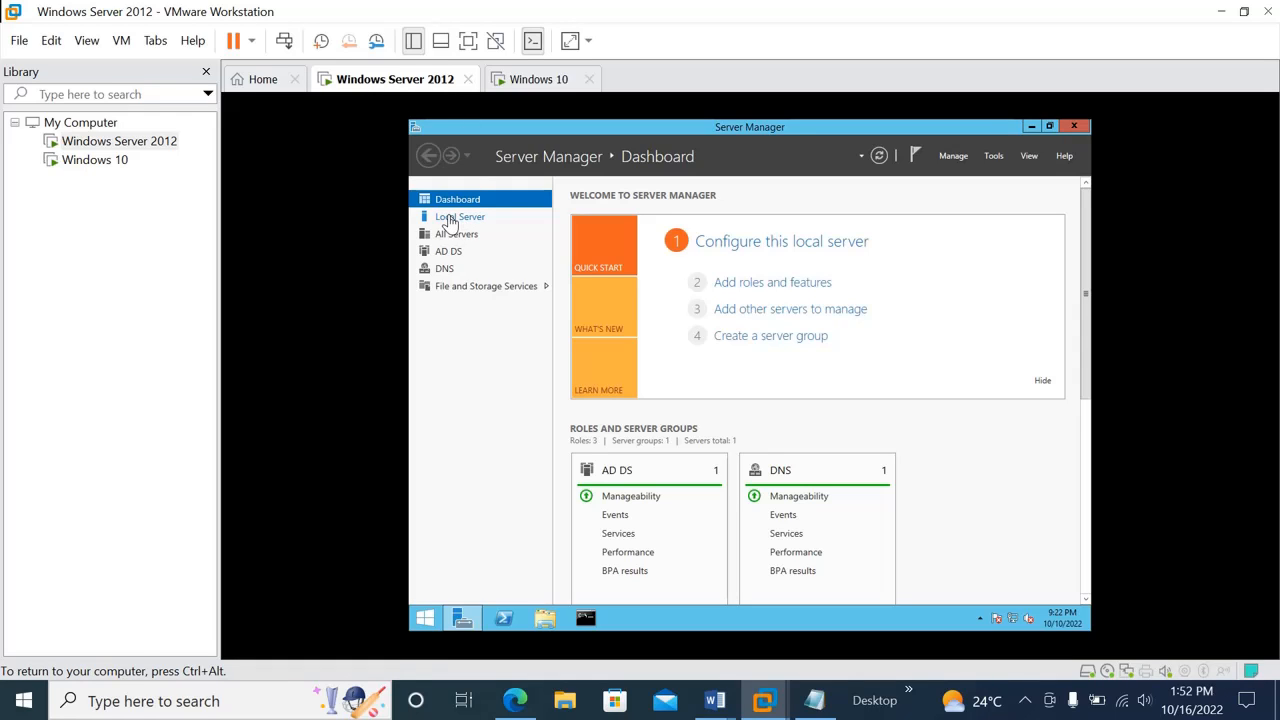
{"action": "left_click", "coordinate": [452, 220]}
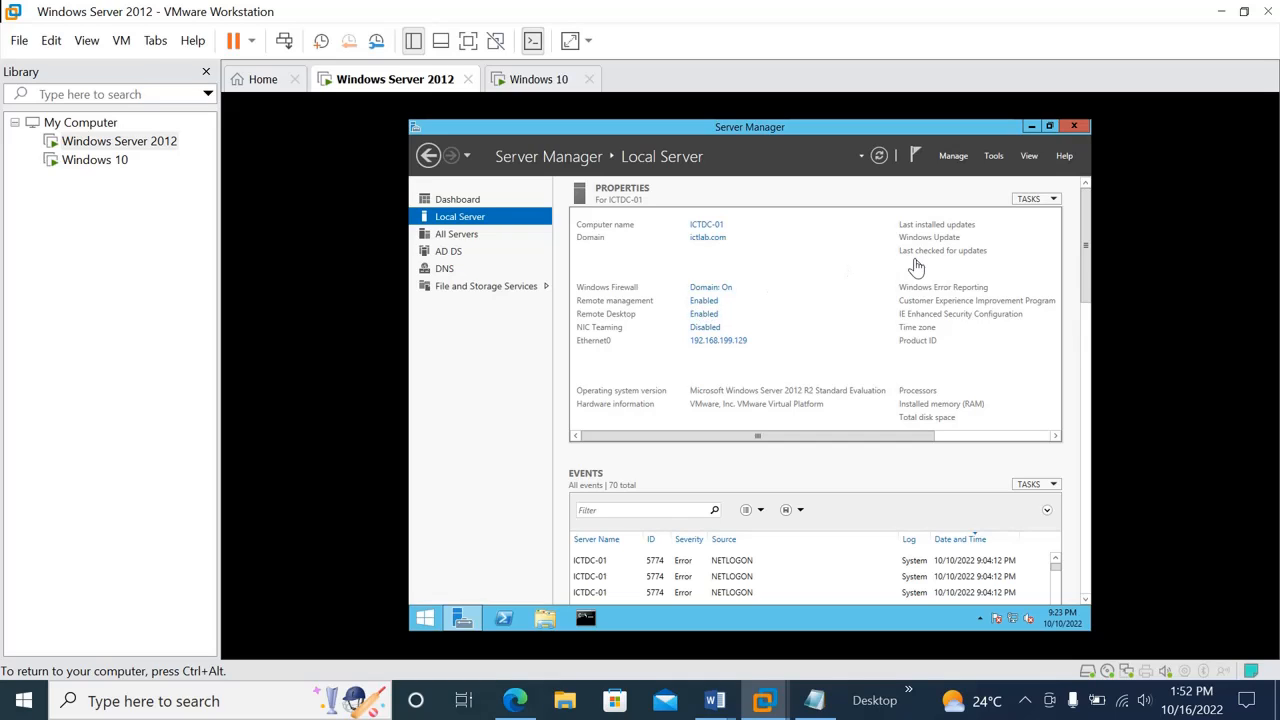
{"action": "left_click", "coordinate": [1076, 127]}
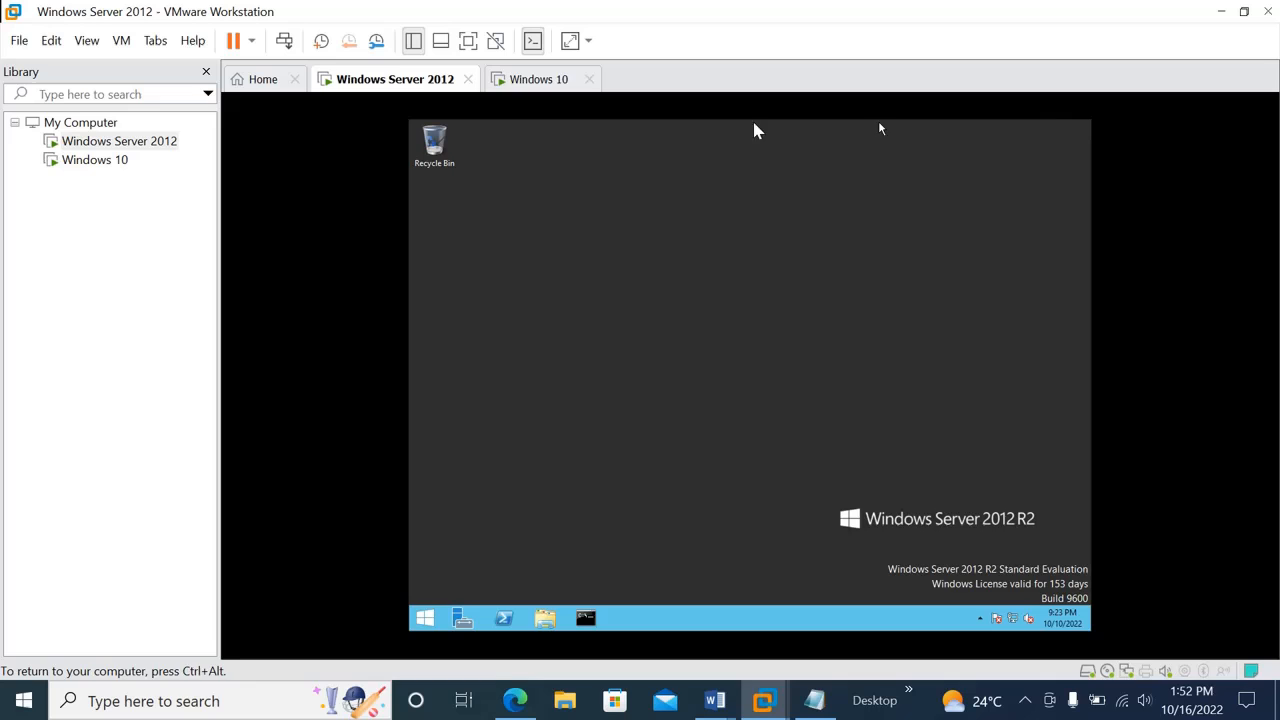
On the Windows 10 VM, verify from the Start menu account icon that the domain user is signed in.
{"action": "left_click", "coordinate": [516, 80]}
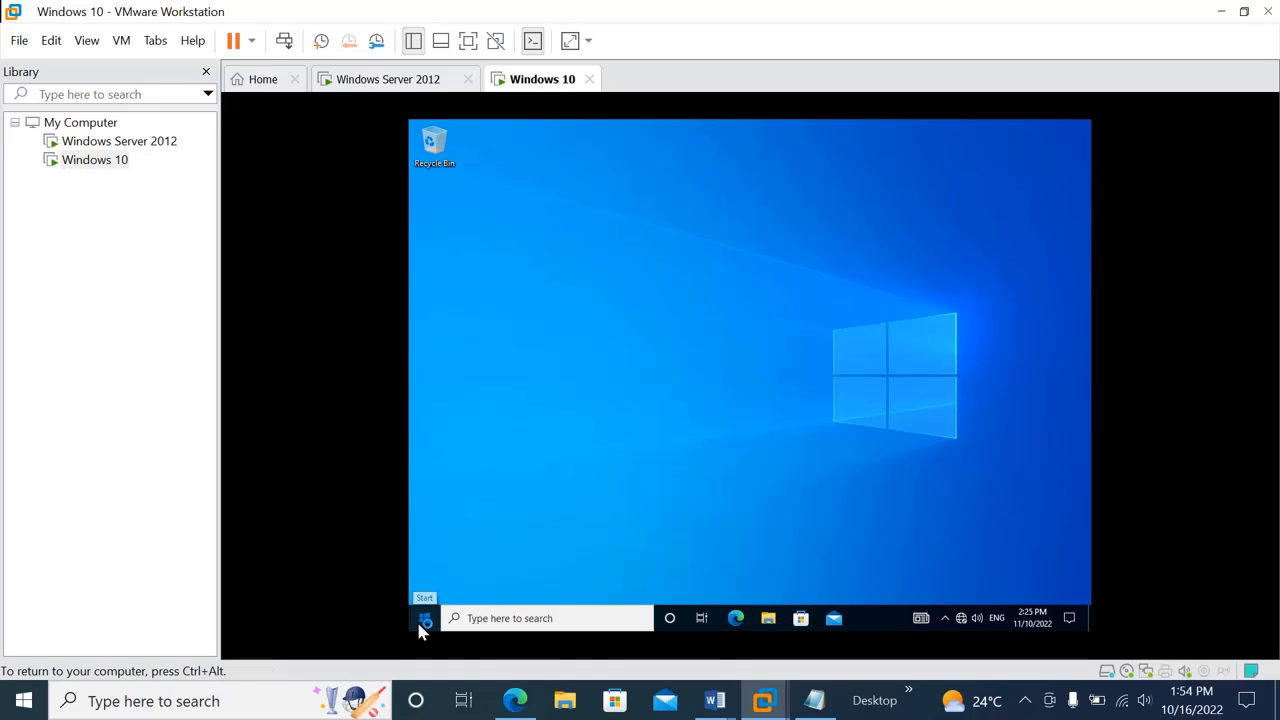
{"action": "left_click", "coordinate": [424, 618]}
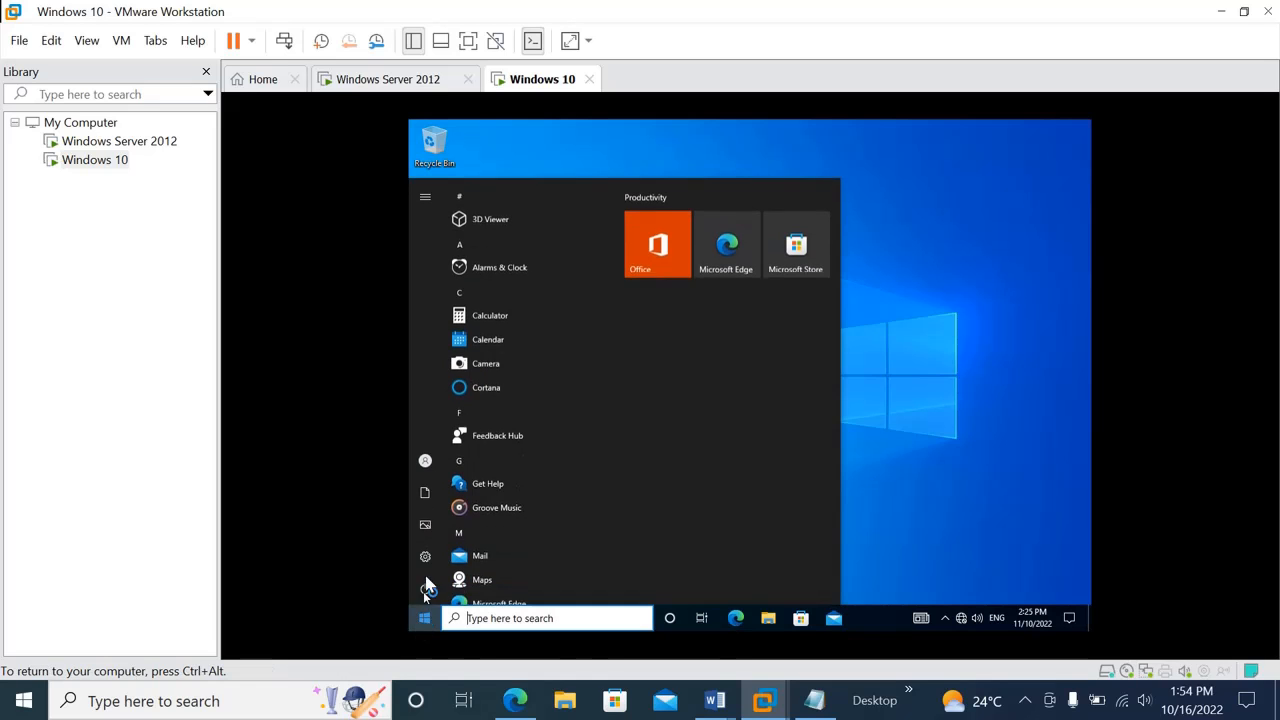
{"action": "left_click", "coordinate": [424, 466]}
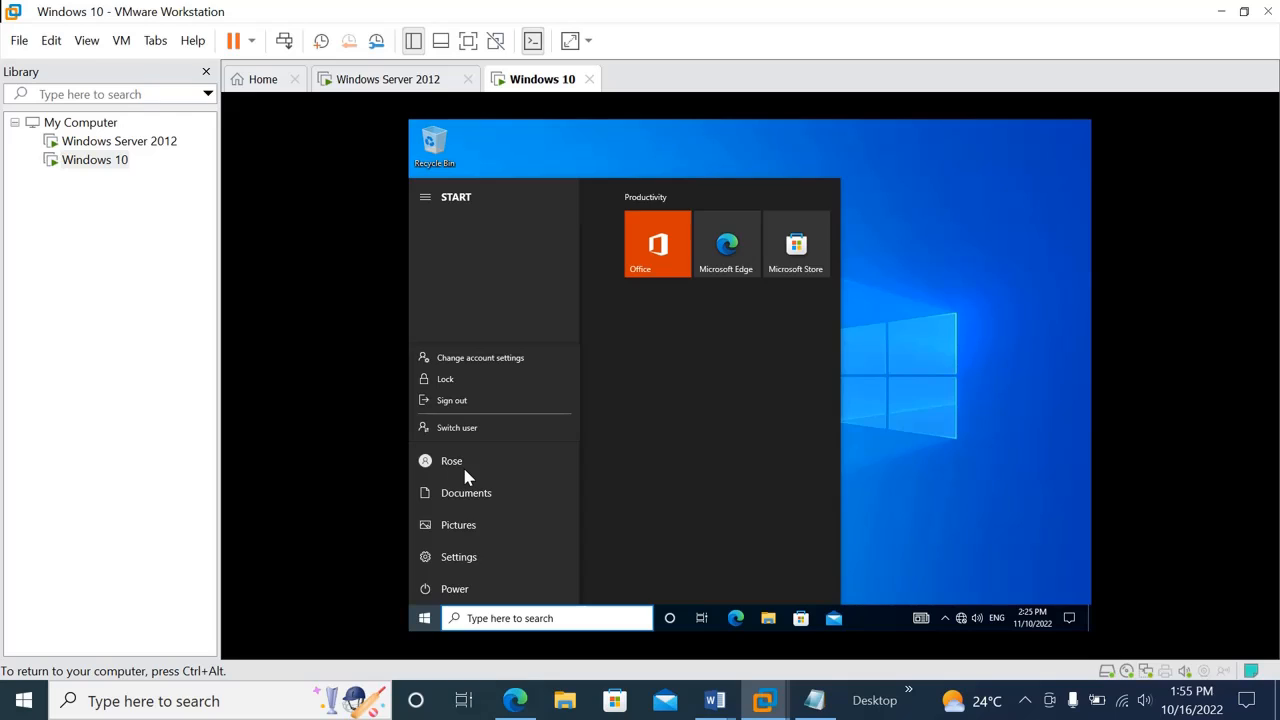
{"action": "left_click", "coordinate": [968, 380]}
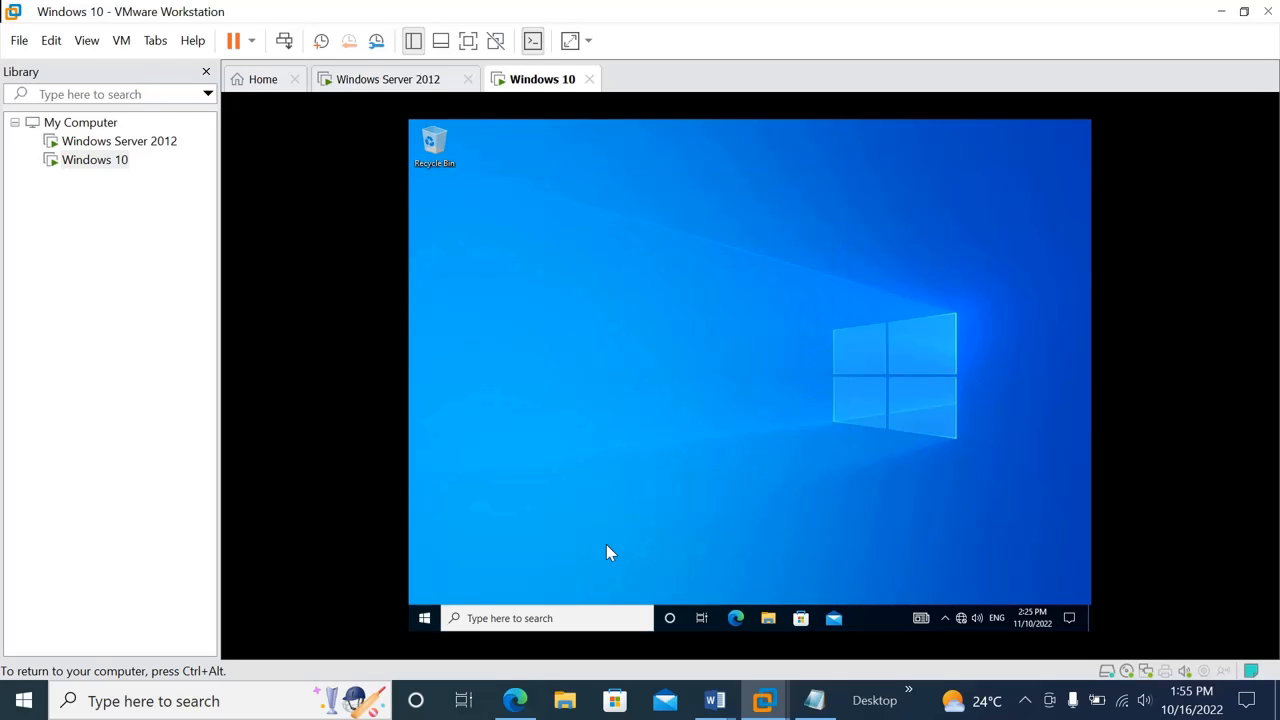